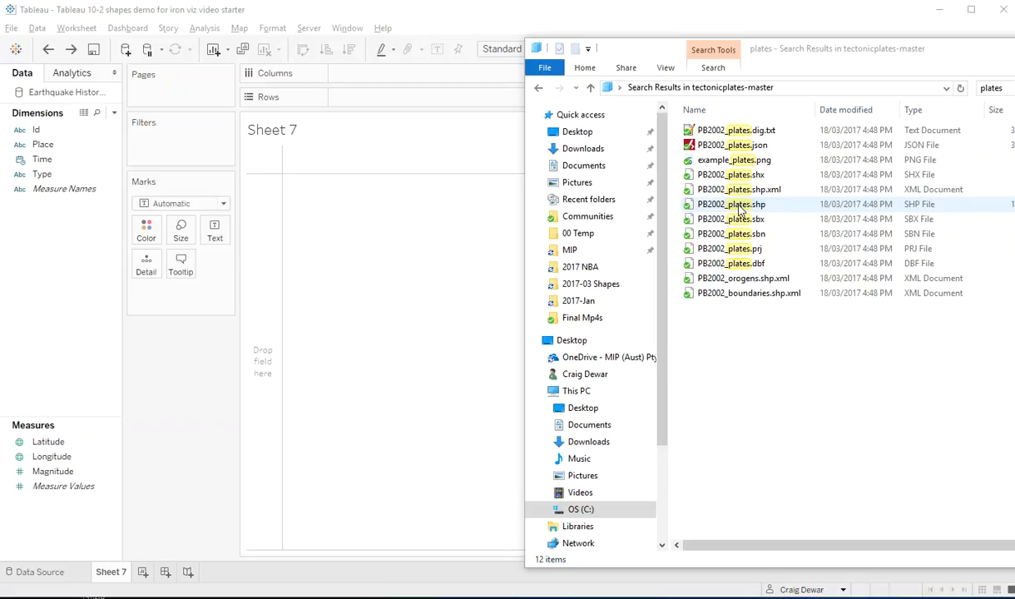
Connect to PB2002_plates.shp as a new data source and map its Geometry field on a new worksheet
drag(739, 209, 368, 261)
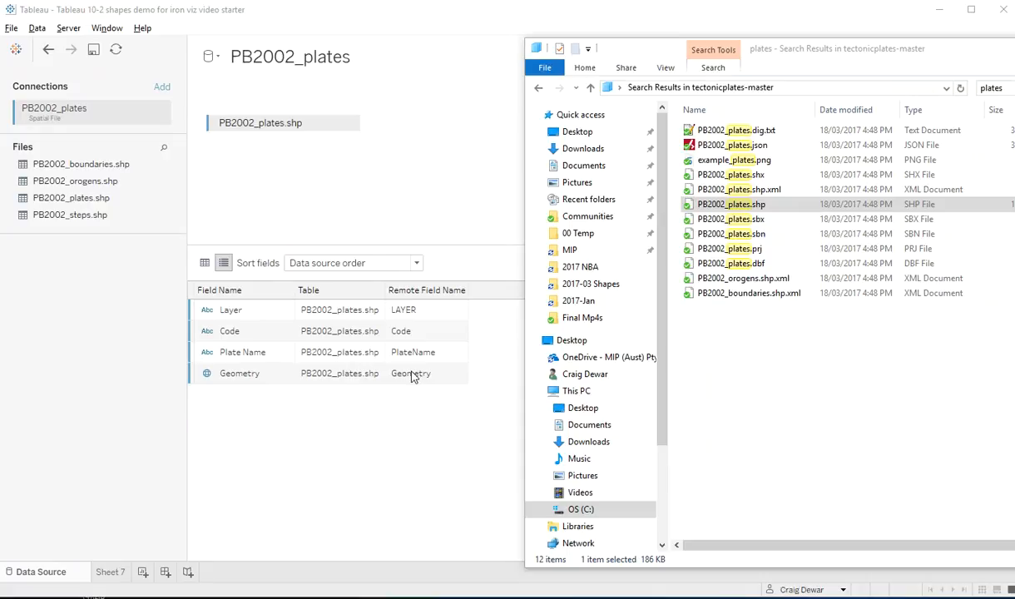
click(142, 573)
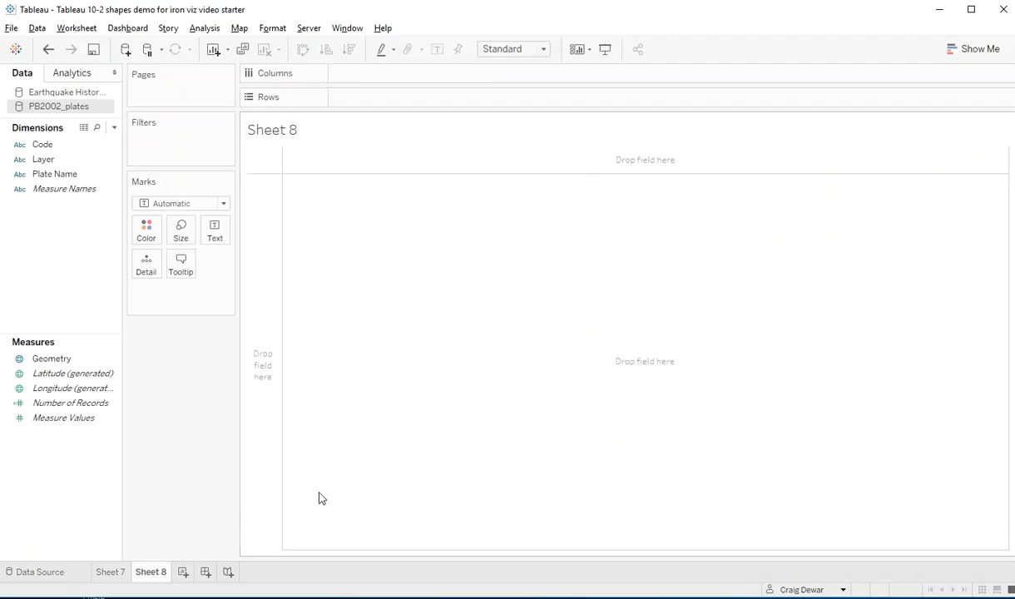
click(51, 360)
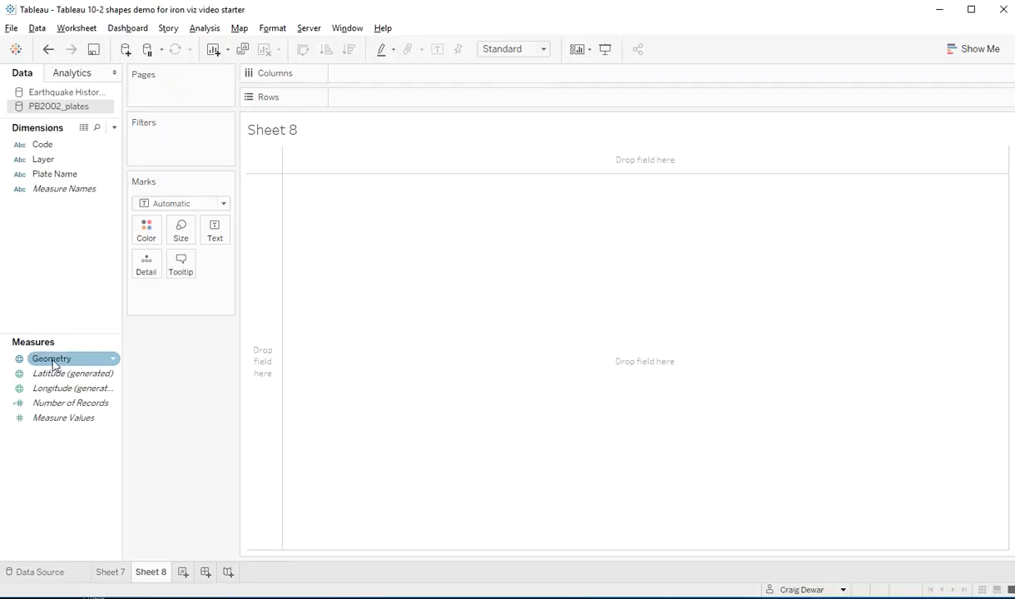
double_click(51, 360)
Label the tectonic plates on the map with the Plate Name field
click(54, 175)
drag(55, 178, 214, 237)
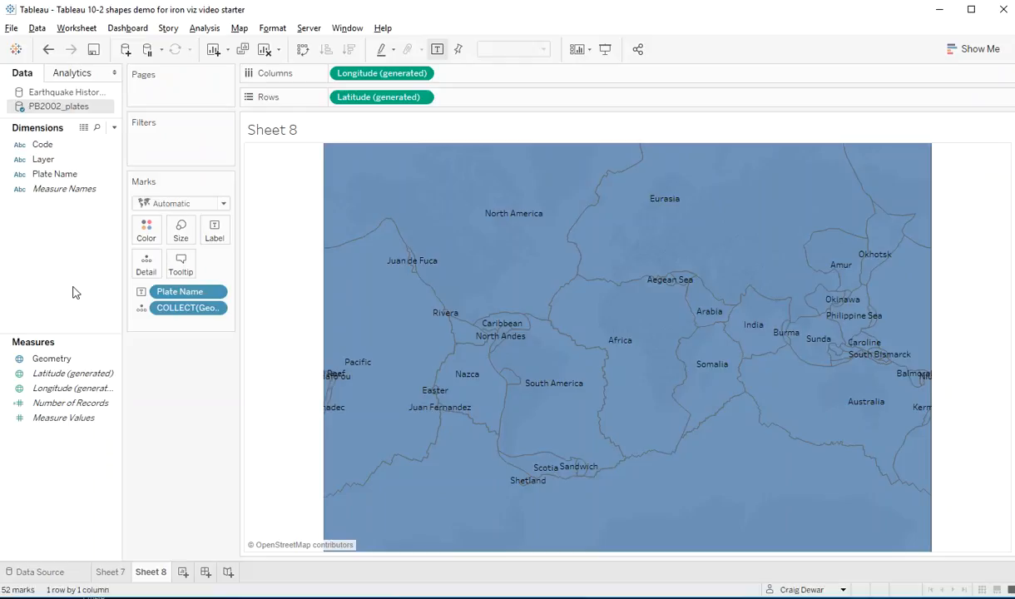
mouse_move(457, 242)
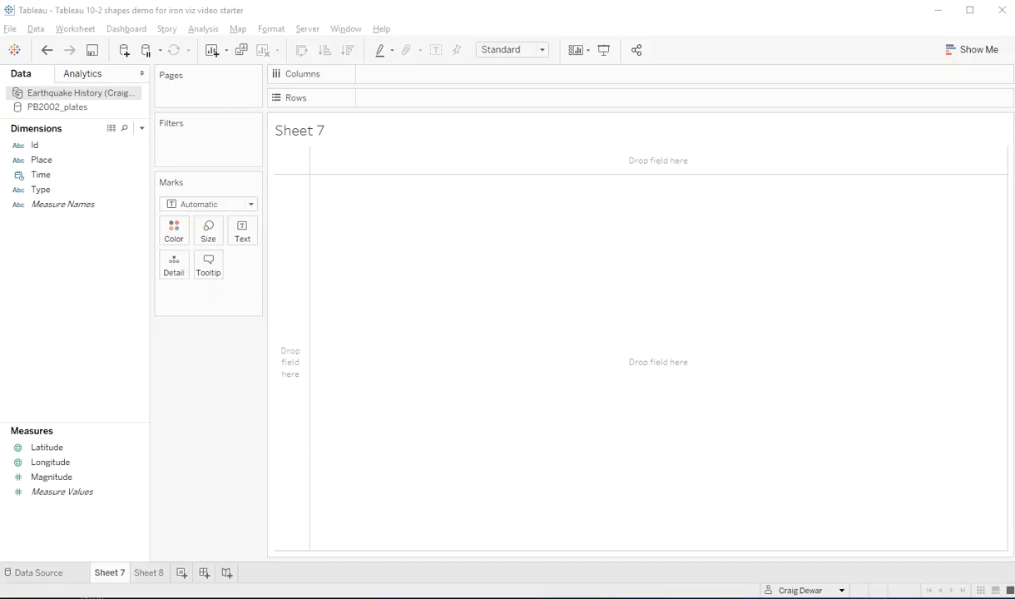
View the USGS Search Earthquake Catalog page in the browser and return to the Tableau 10-2 shapes demo workbook
click(433, 590)
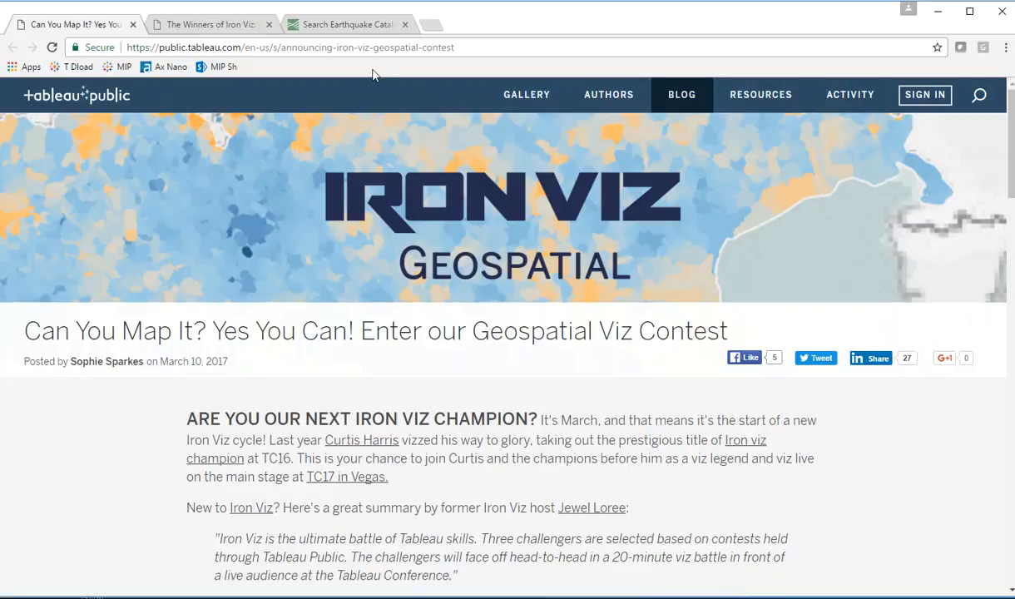
click(350, 25)
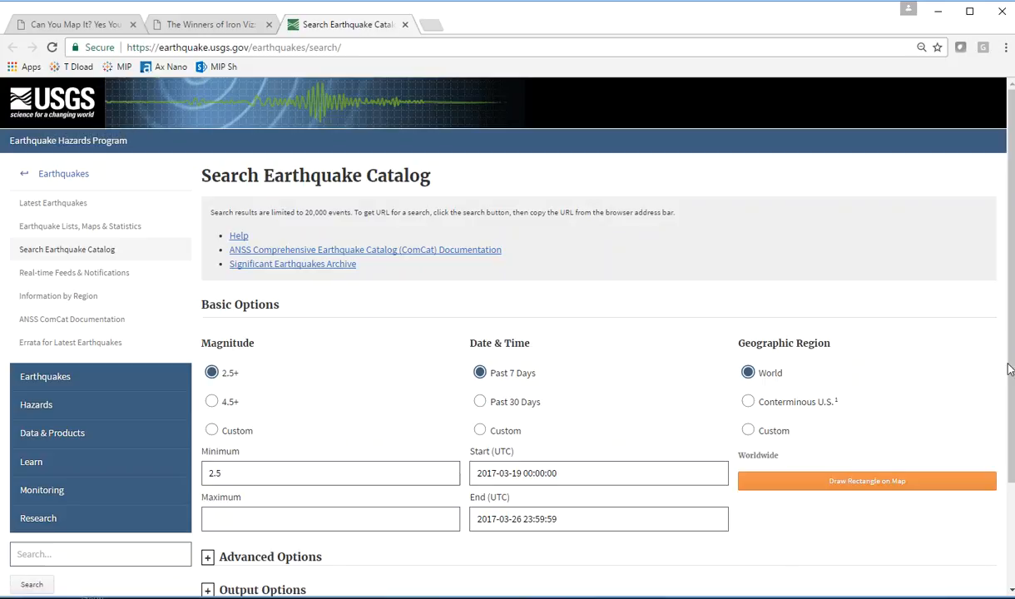
mouse_move(767, 597)
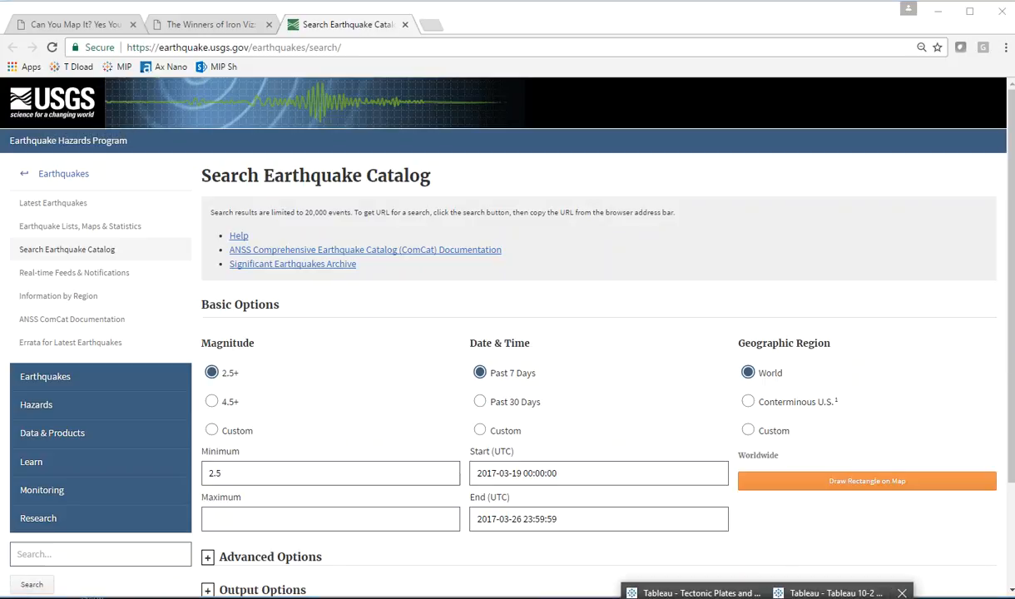
click(828, 593)
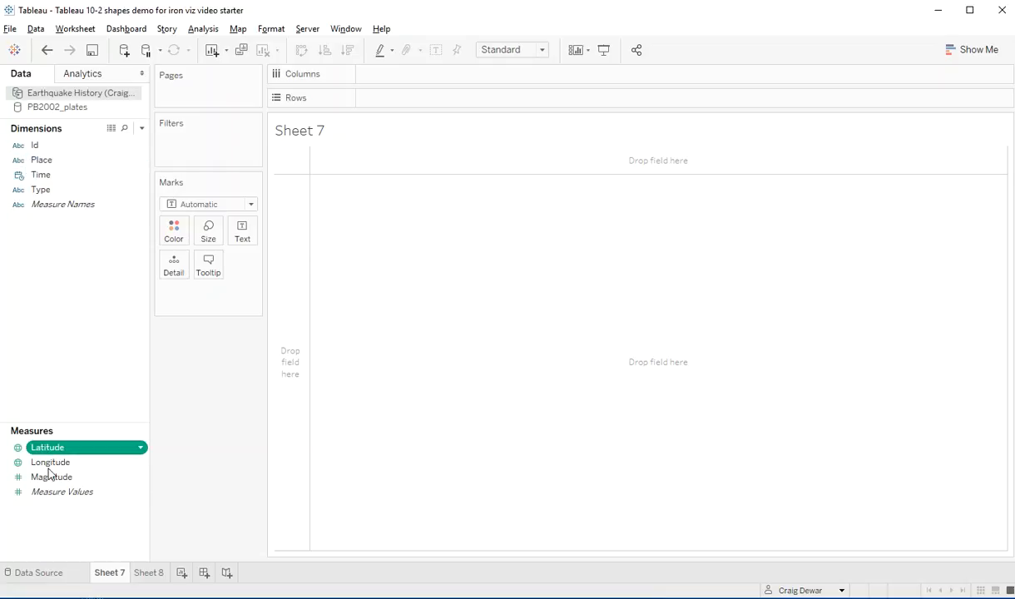
Map the earthquakes on Sheet 7 by Longitude and Latitude, with Id, Place, Time and Type as detail
double_click(44, 448)
double_click(50, 463)
click(58, 145)
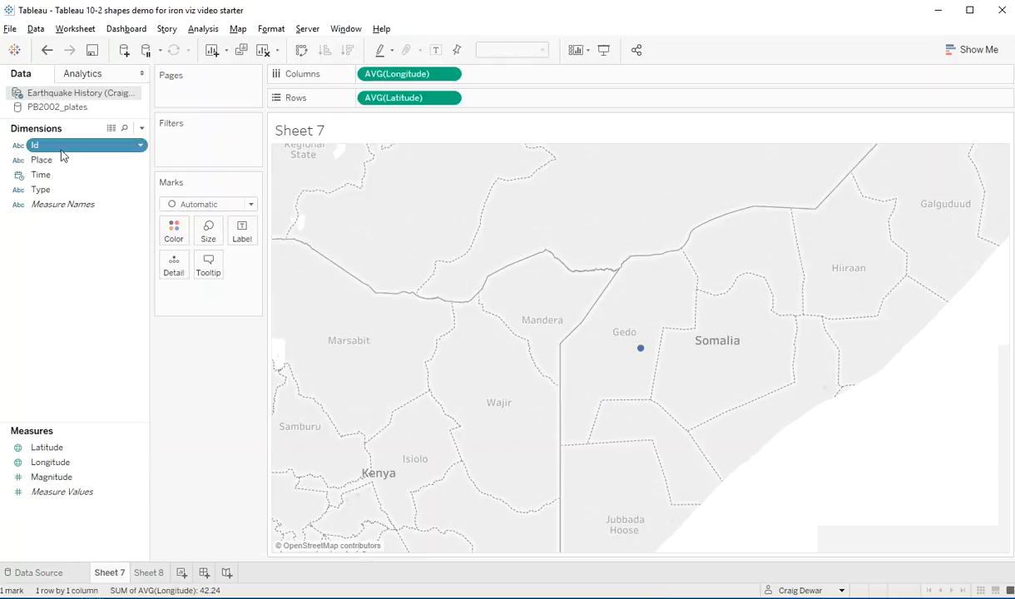
shift+click(48, 191)
drag(47, 197, 169, 267)
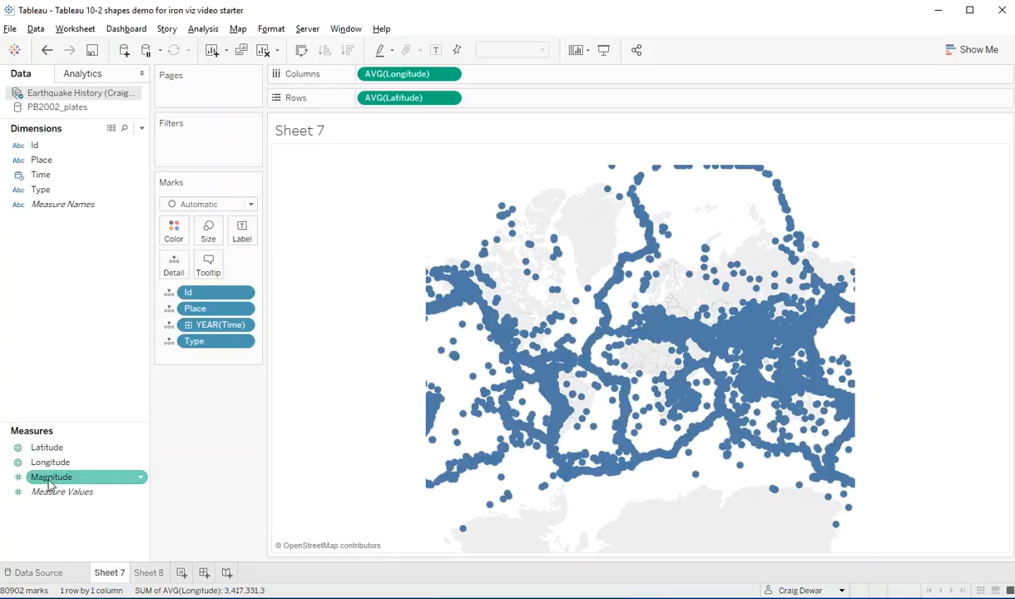
Colour the earthquake marks by Magnitude using the reversed Orange-Blue Diverging palette
drag(48, 483, 173, 239)
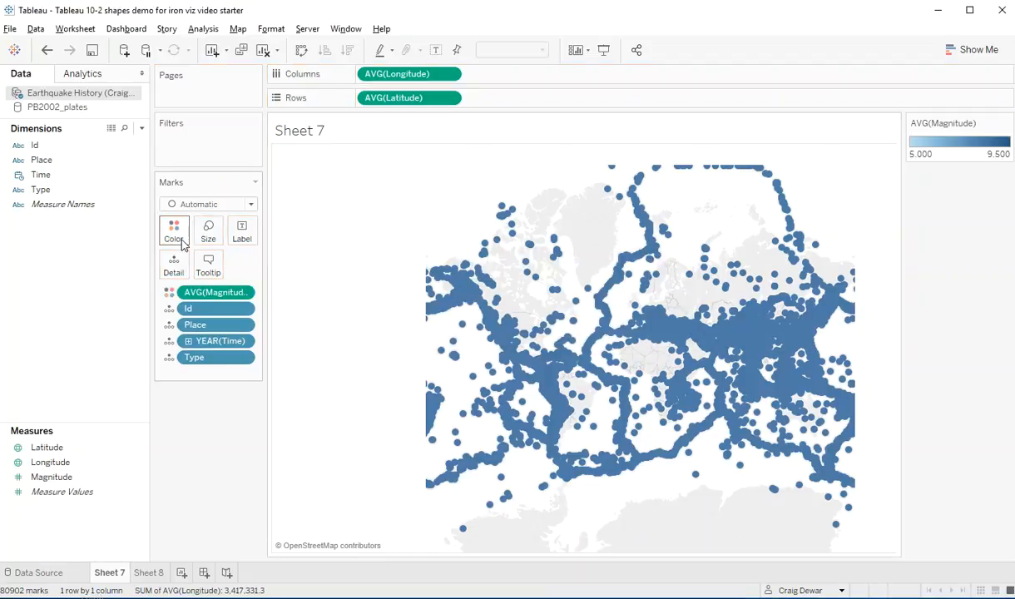
double_click(926, 144)
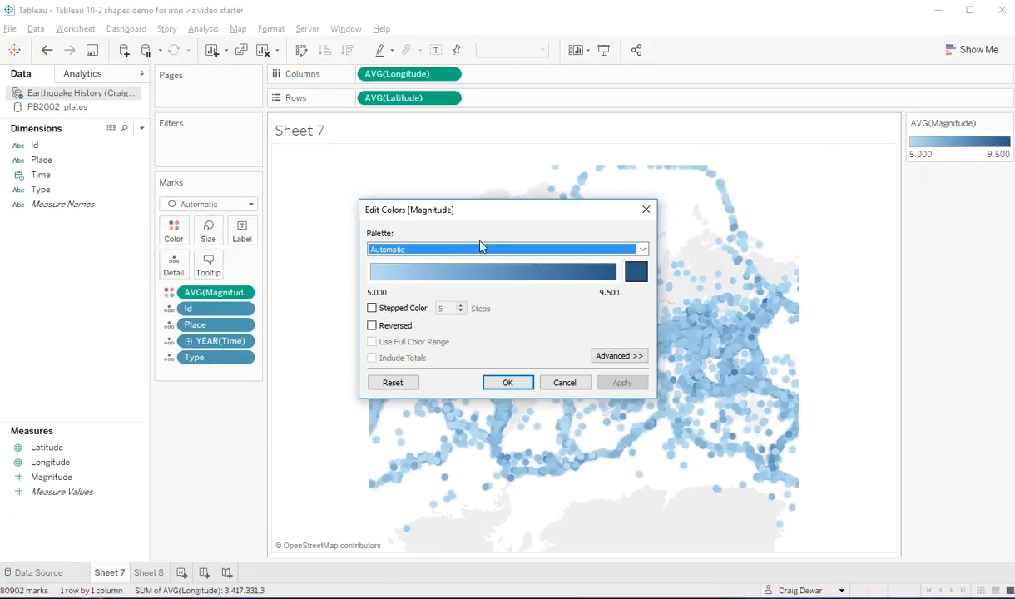
click(475, 249)
click(426, 408)
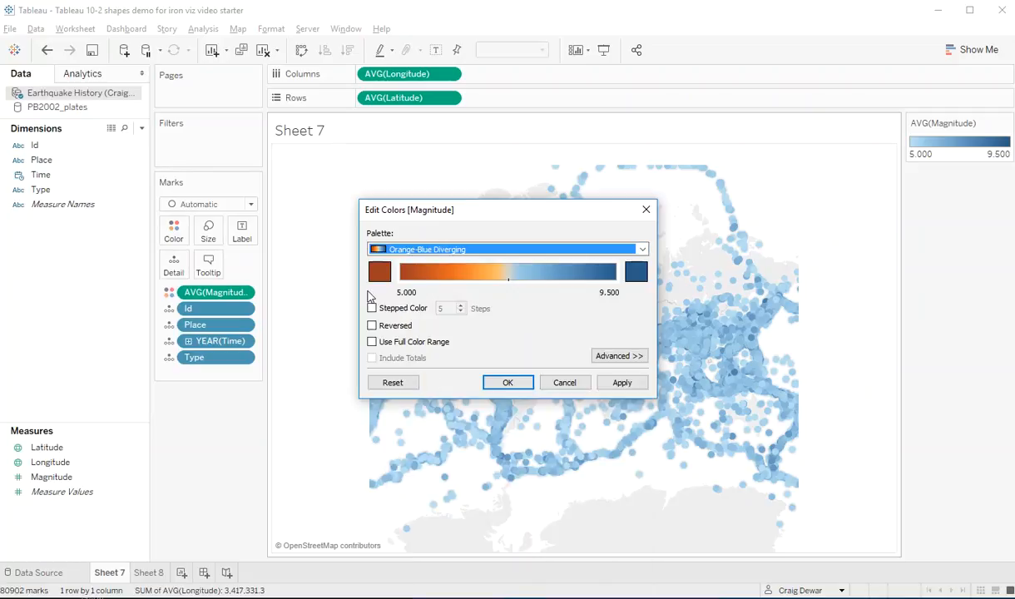
click(372, 326)
click(505, 382)
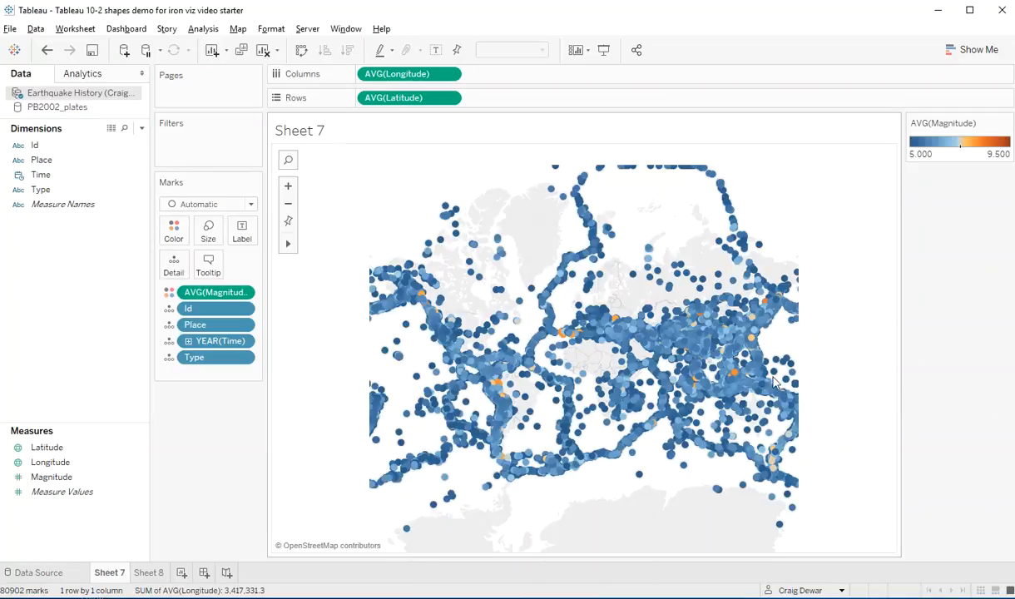
mouse_move(739, 377)
Switch to Alteryx Designer and add PB2002_plates.shp as an input below the Earthquake History input
mouse_move(319, 597)
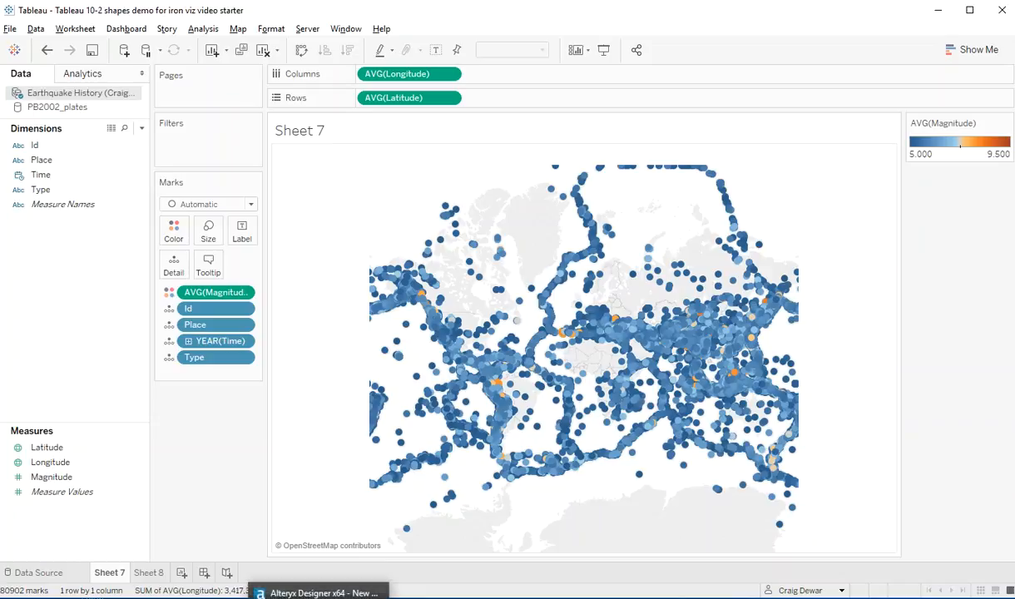
click(319, 598)
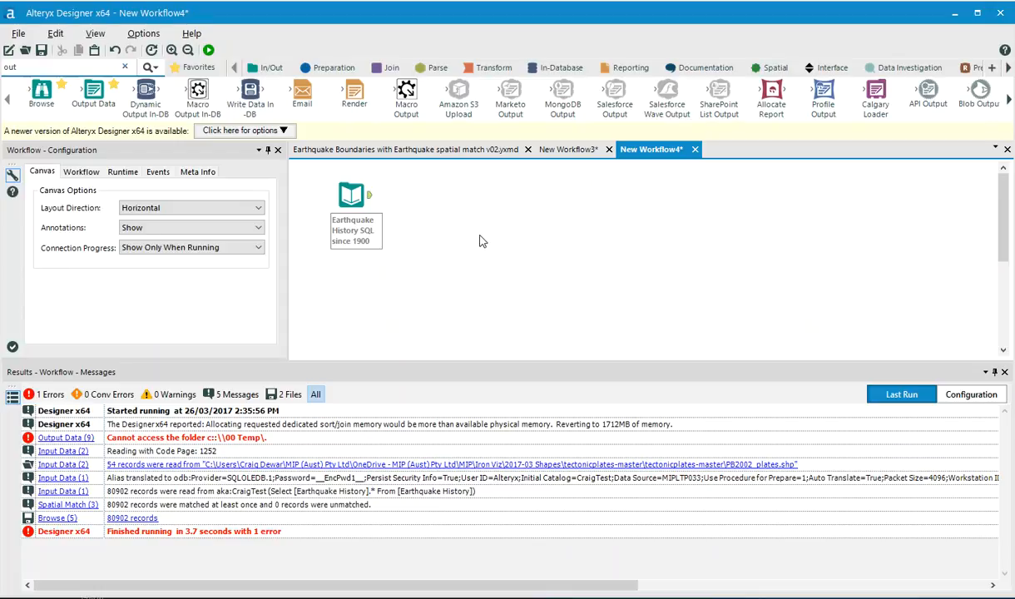
click(352, 197)
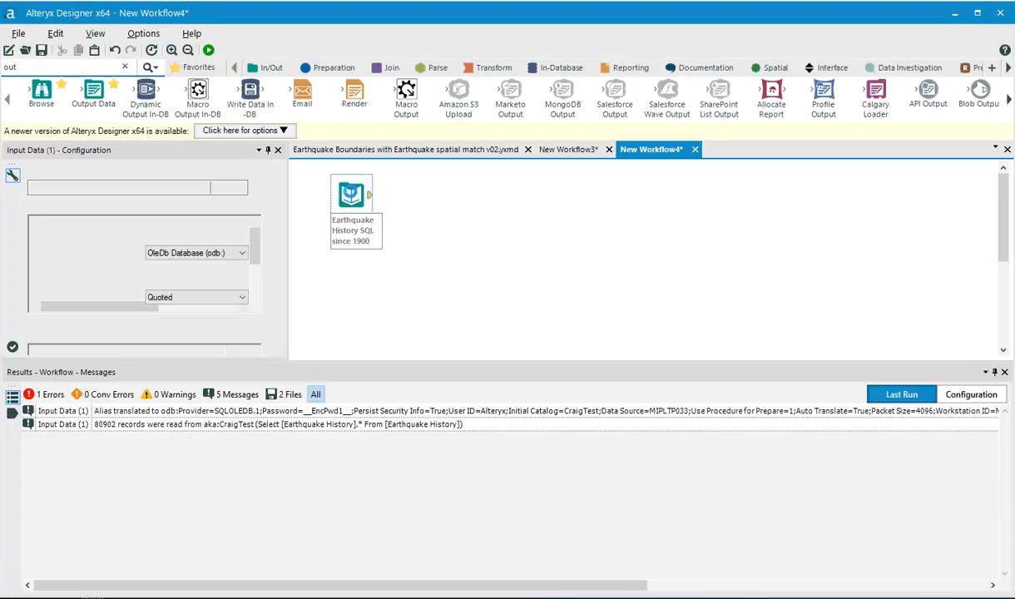
key(alt+Tab)
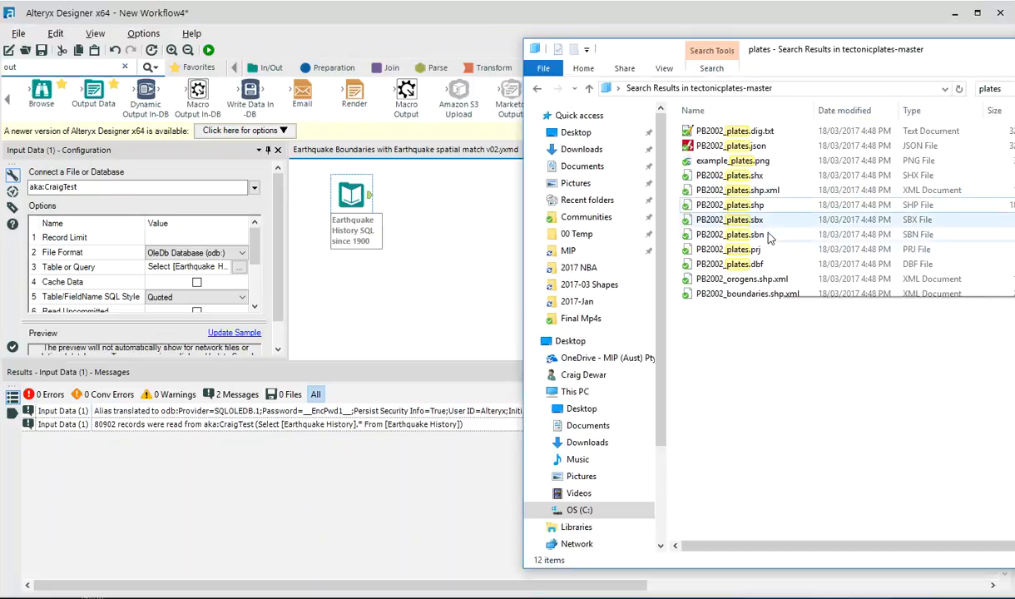
drag(732, 207, 360, 291)
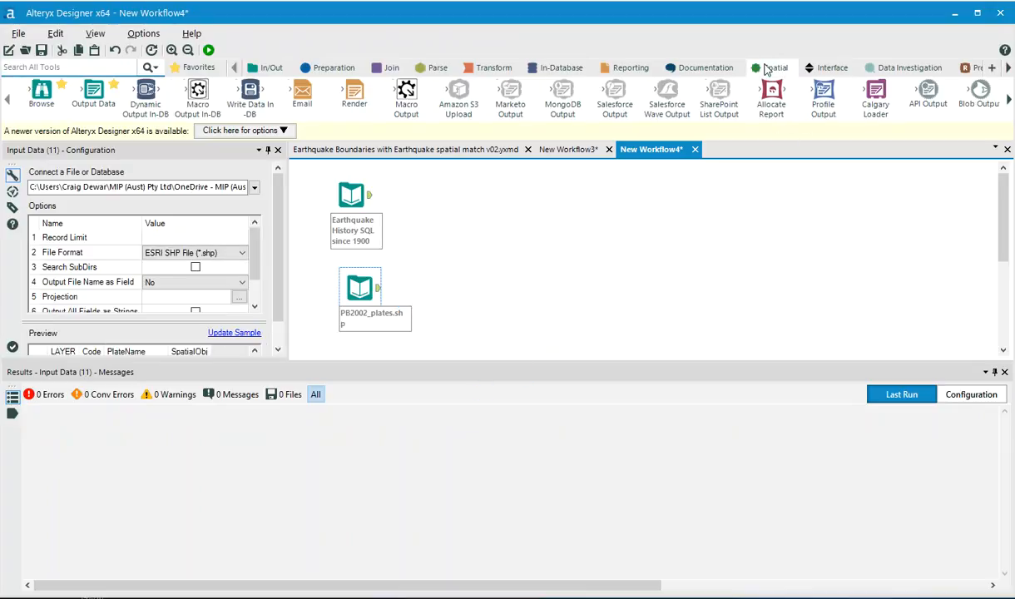
Add a Spatial Match tool and place a Create Points tool connecting the Earthquake History input to its target input
click(772, 67)
drag(653, 92, 562, 238)
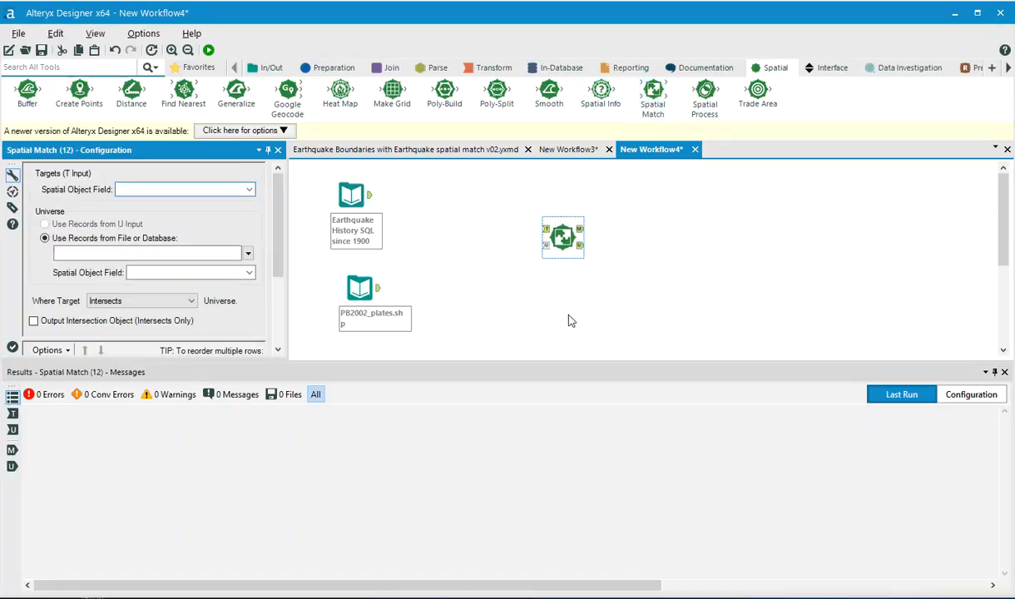
drag(79, 92, 452, 212)
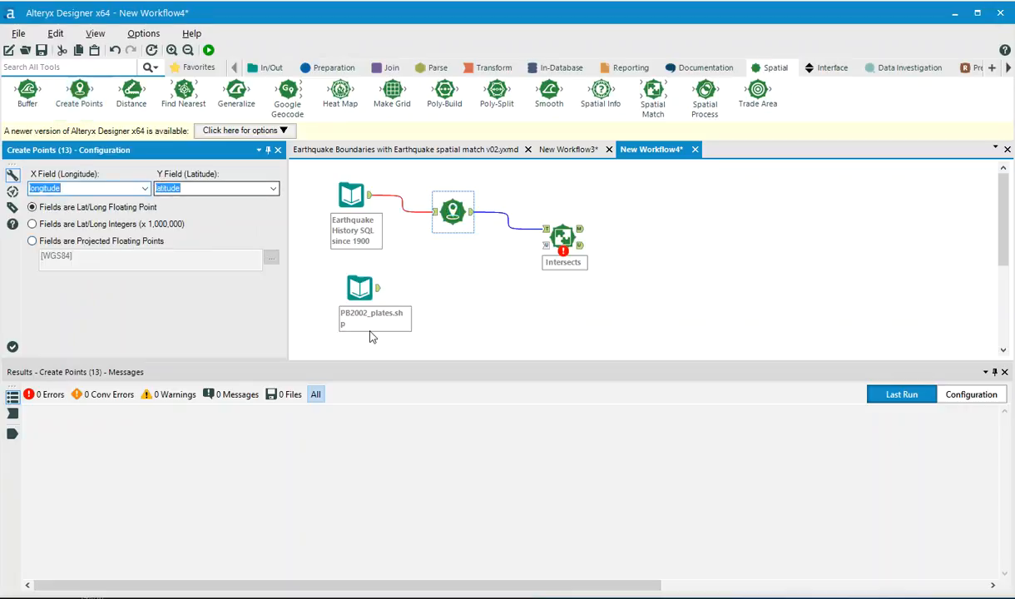
Connect PB2002_plates.shp to the Spatial Match's universe input and set the match condition to Within
click(371, 291)
drag(379, 288, 551, 256)
click(562, 239)
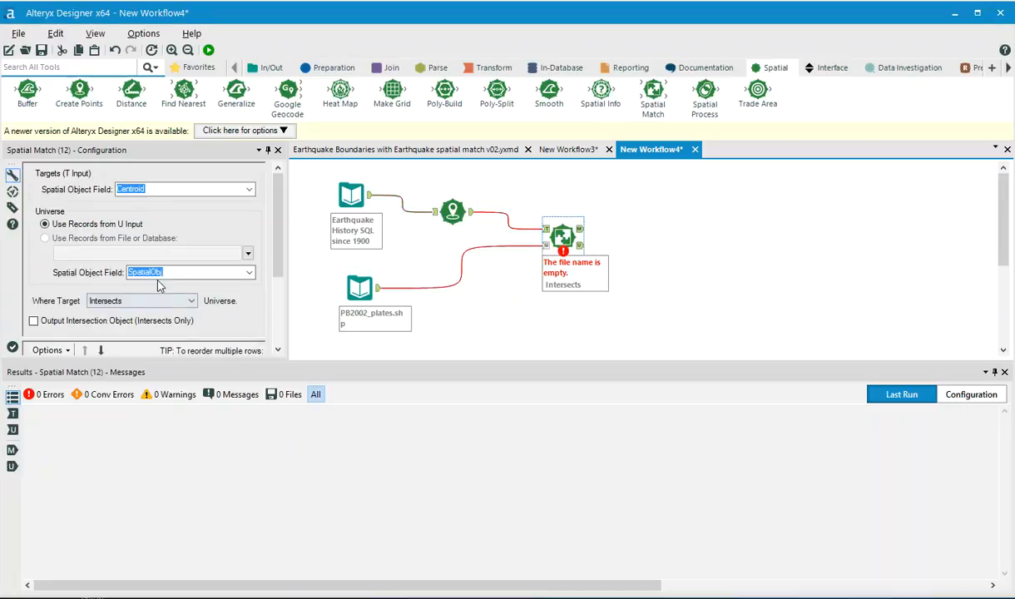
click(145, 303)
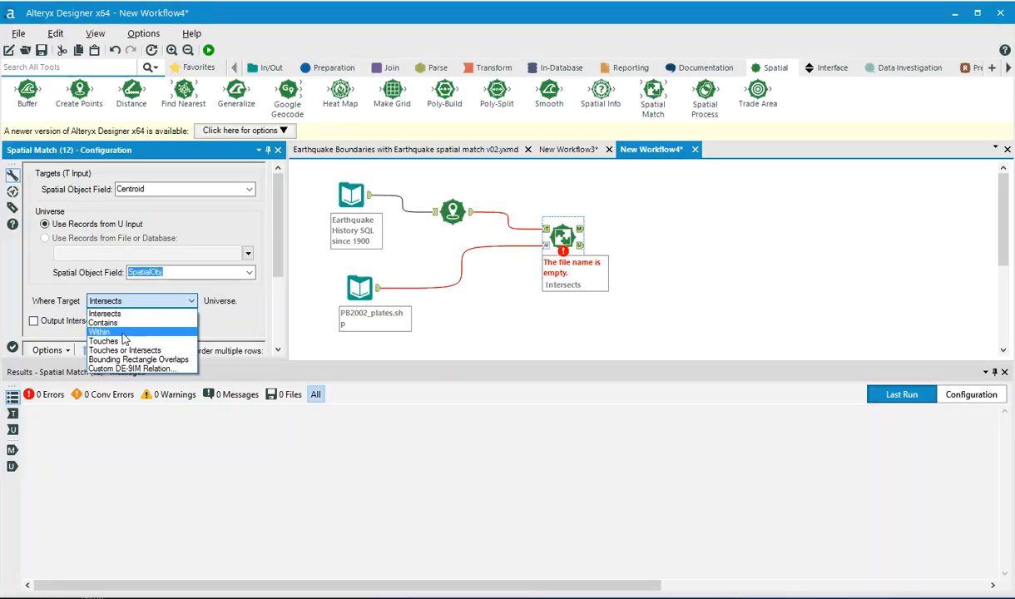
click(125, 331)
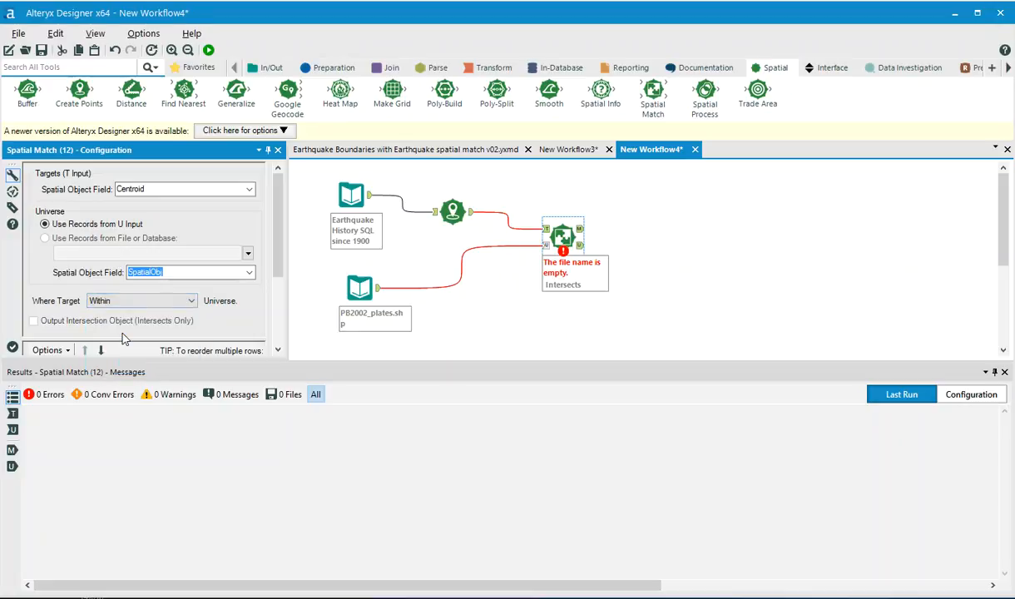
click(690, 290)
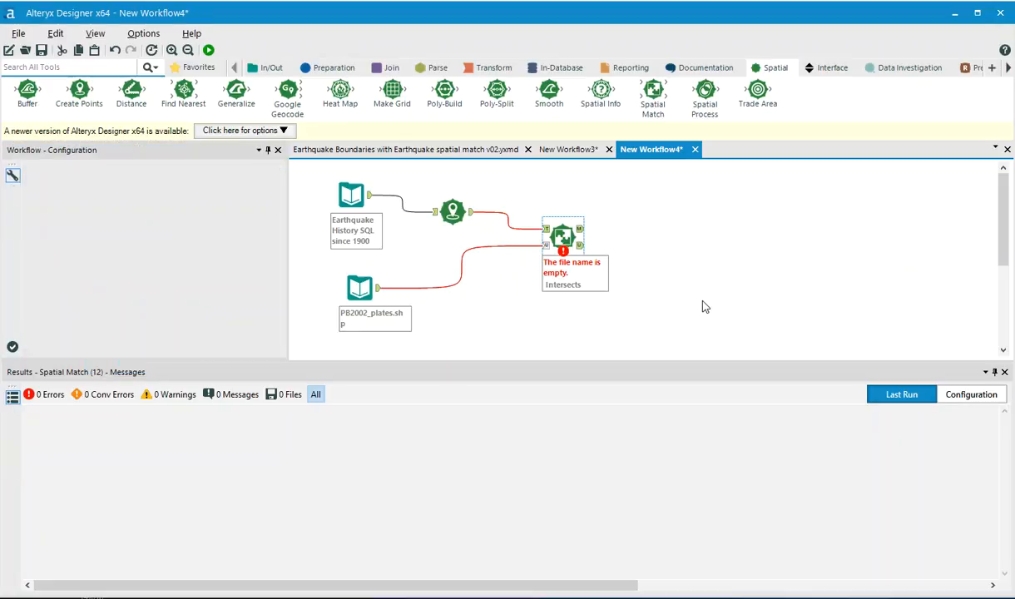
Add an Output Data tool on the Spatial Match's matched output, writing to c:\00 Temp\quake and plate.csv
click(59, 67)
text(out)
drag(96, 93, 663, 204)
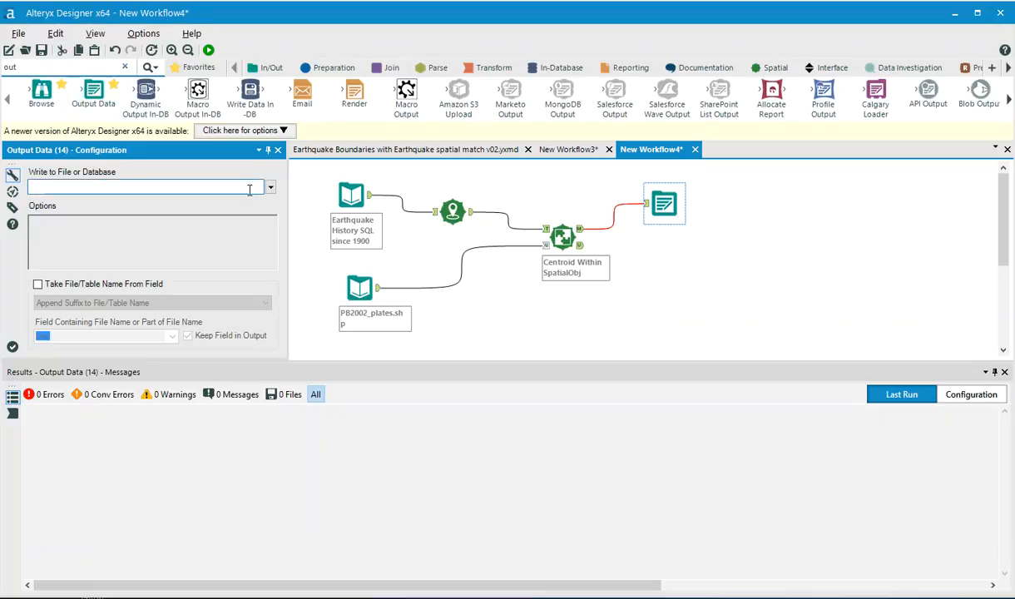
click(141, 188)
text(c:\00 Temp\)
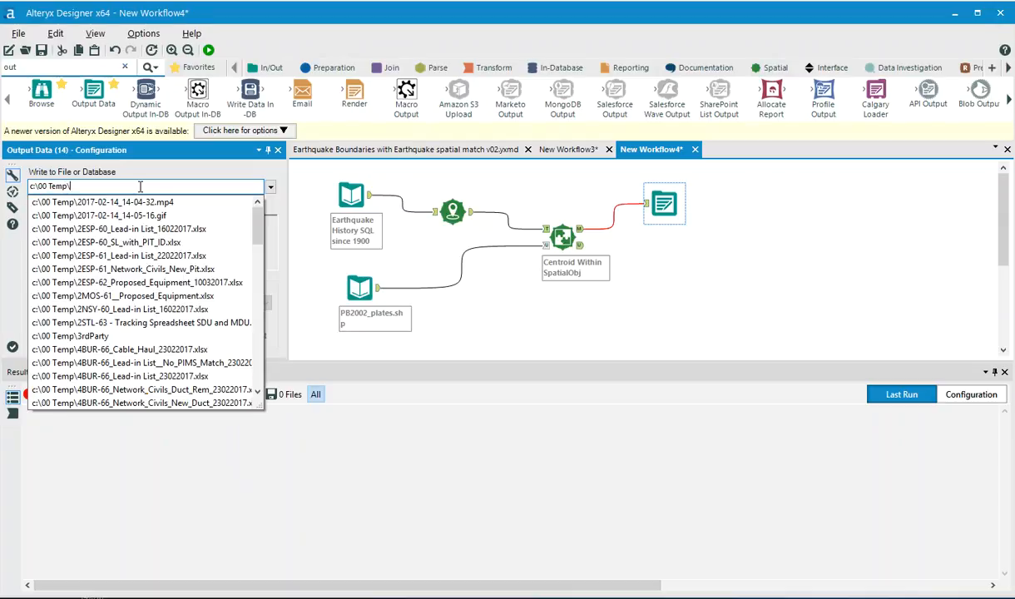
text(quake and )
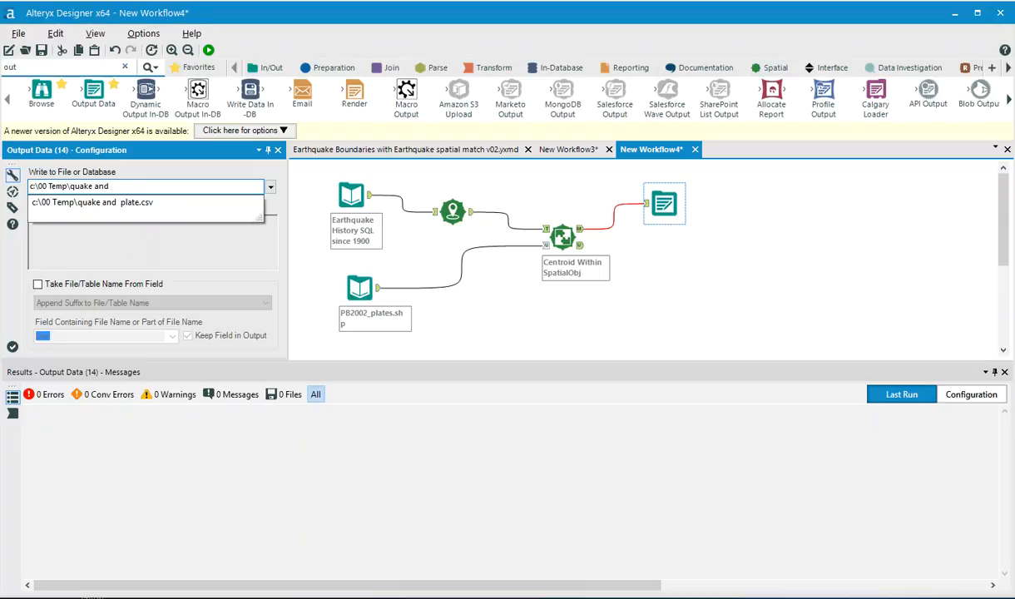
text(plate.csv)
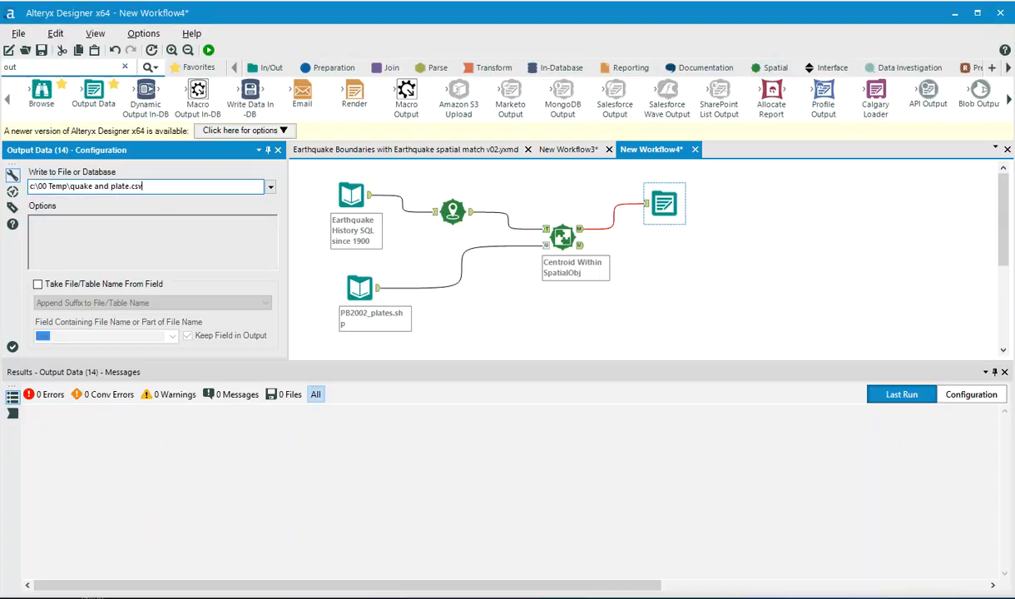
click(774, 308)
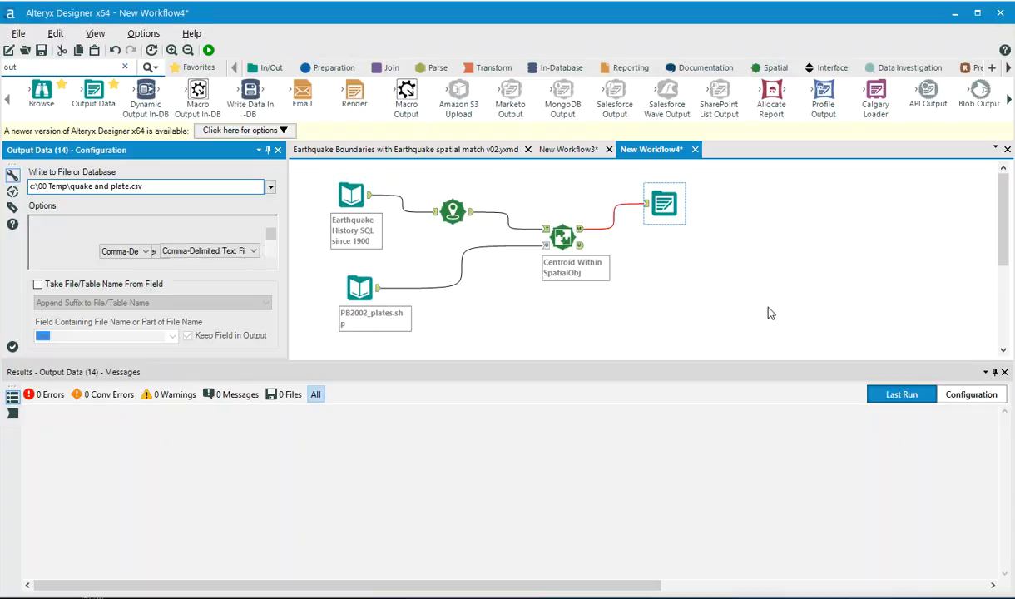
Insert a Select tool between the Spatial Match and the Output Data tool
double_click(30, 66)
text(sel)
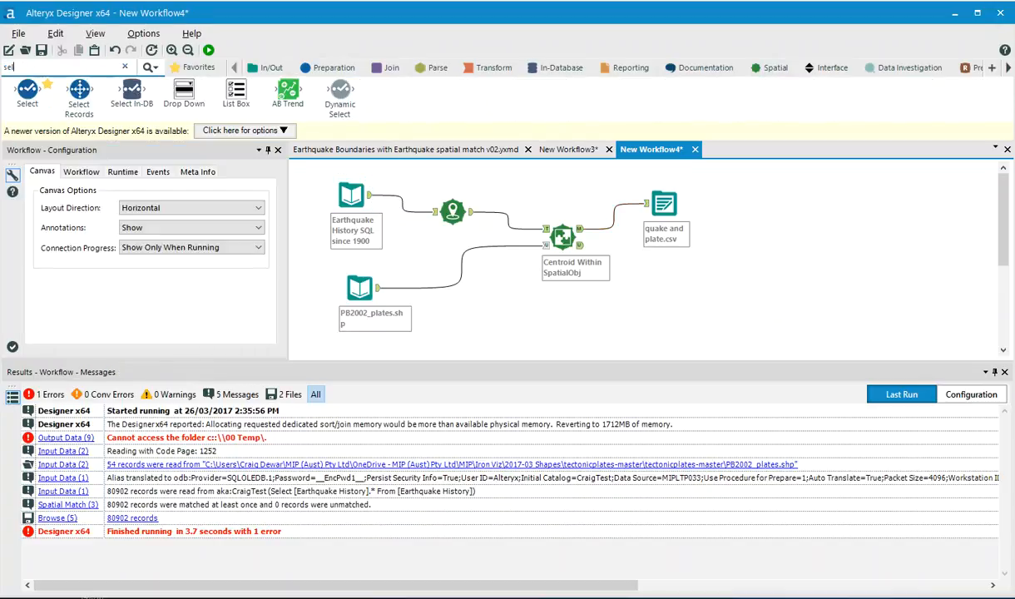
drag(25, 90, 620, 223)
Deselect all fields in the new Select tool and re-enable only the id field
click(47, 170)
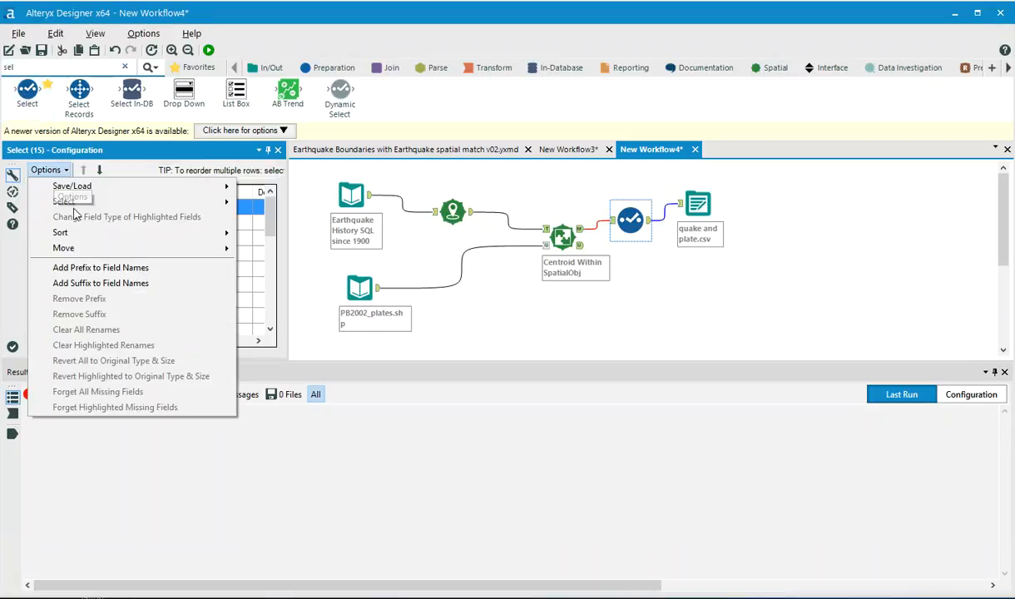
mouse_move(75, 204)
click(287, 217)
scroll(114, 287, down, 2)
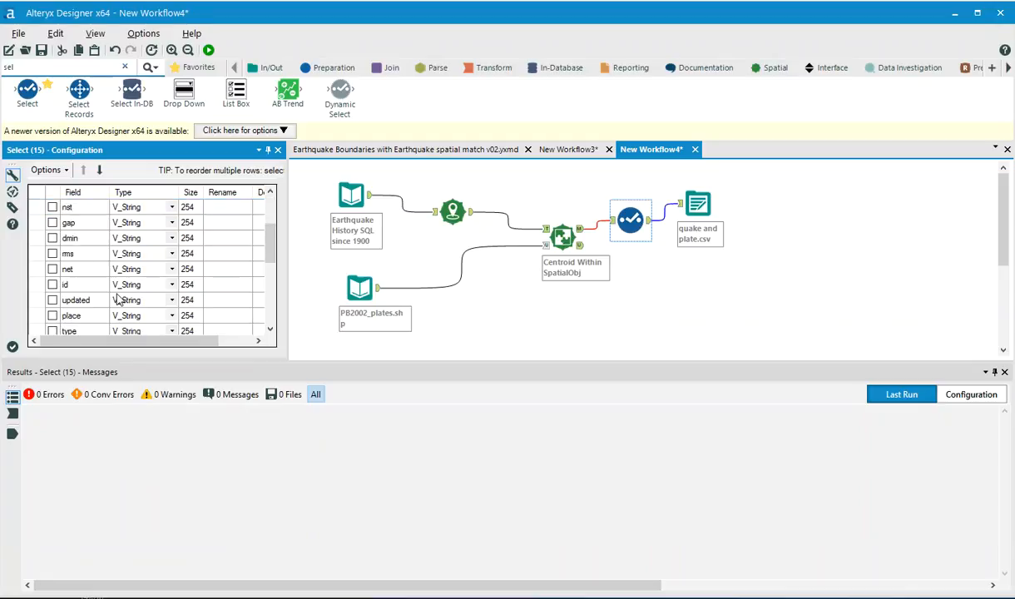
click(53, 285)
Also keep the Code field in the Select tool and rename it Plate Code
click(257, 341)
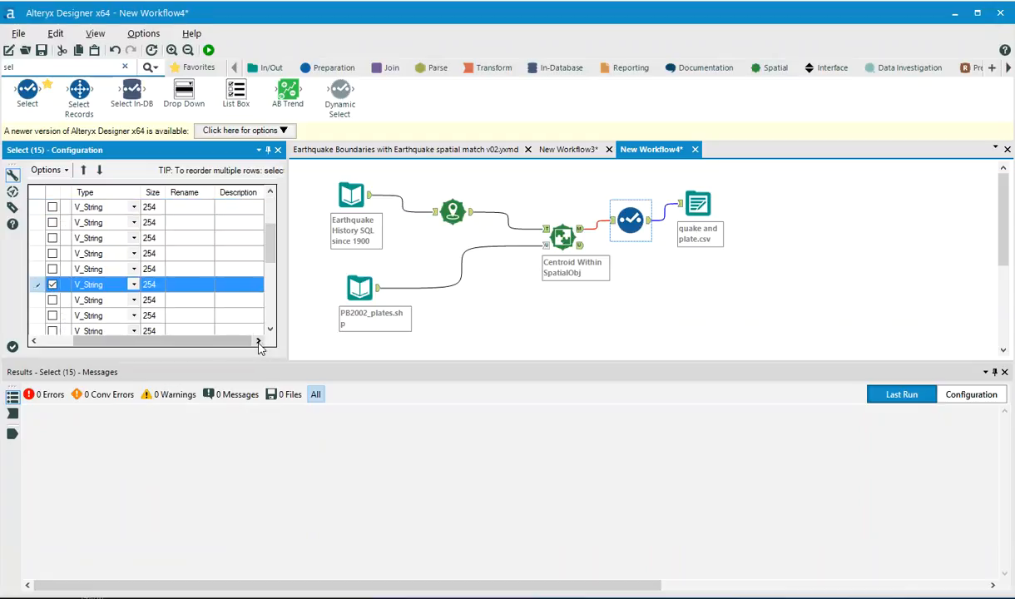
scroll(167, 292, down, 3)
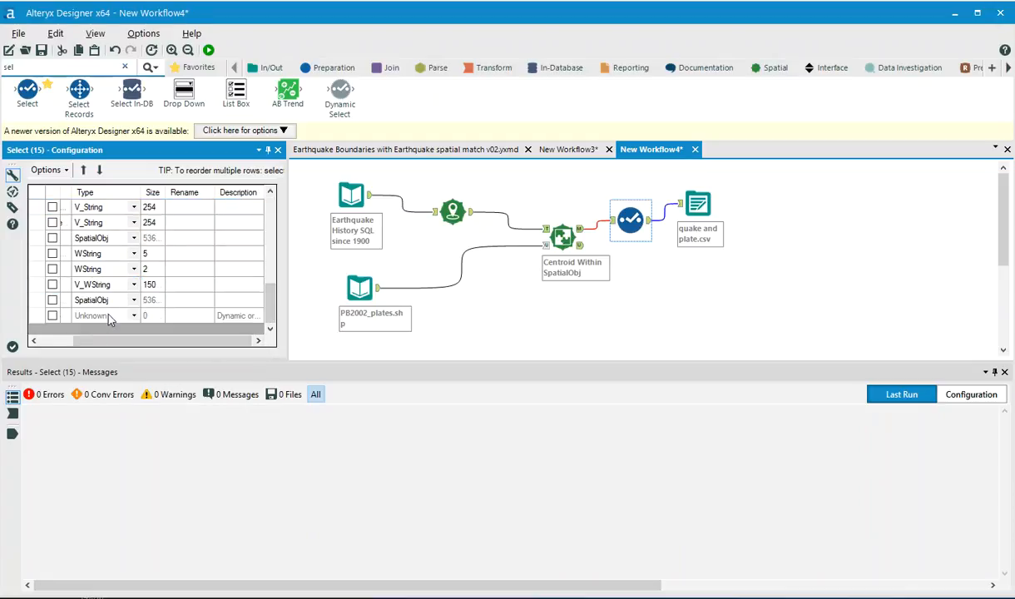
click(63, 340)
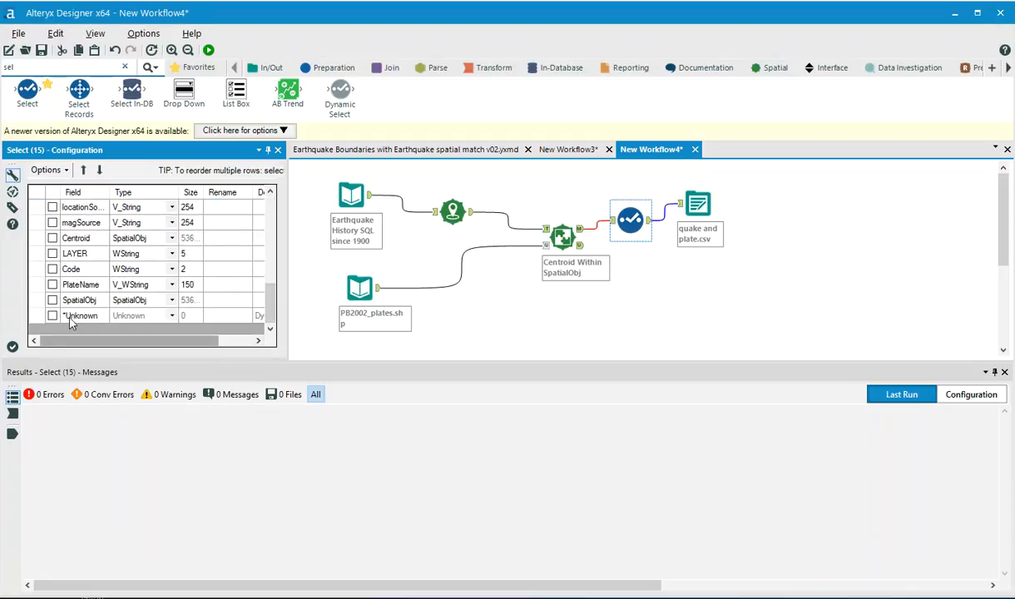
click(54, 269)
click(210, 268)
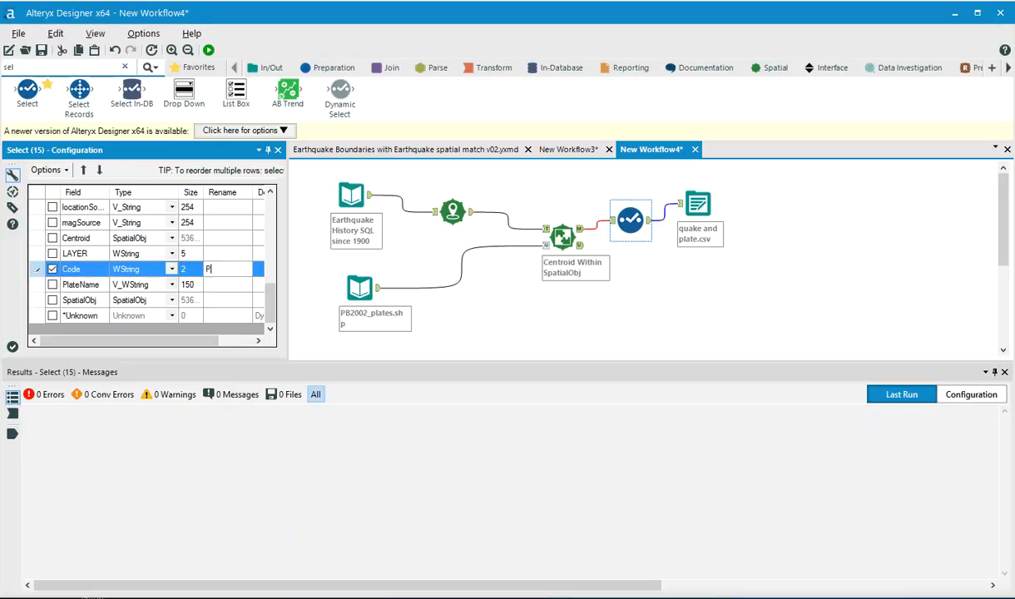
text(Plate Code)
click(748, 280)
key(ctrl+r)
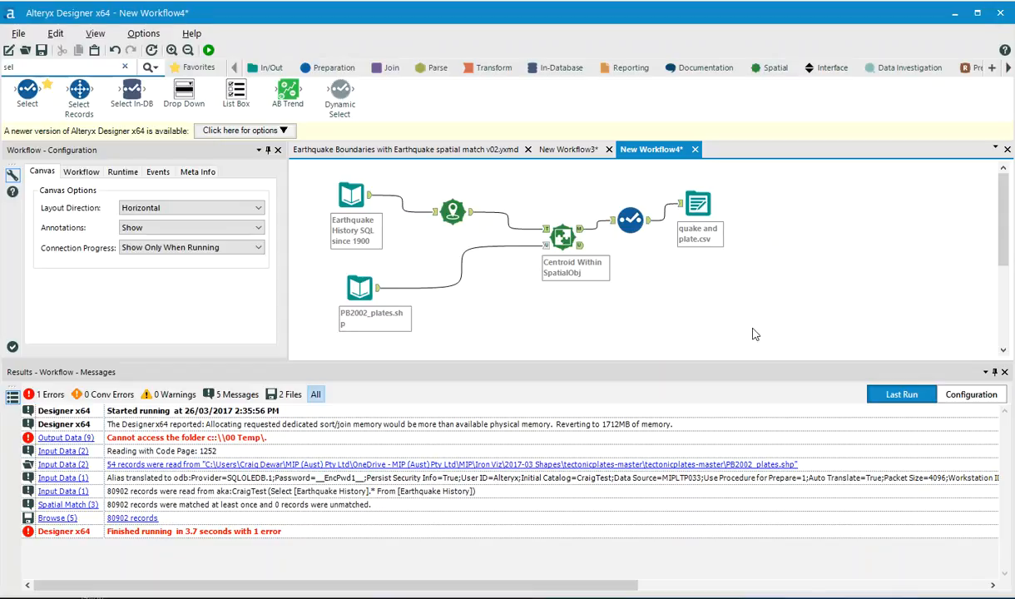
Insert a Spatial Info tool between PB2002_plates.shp and the Spatial Match, outputting Area (Square Kilometers) and Centroid as X and Y Fields
click(769, 73)
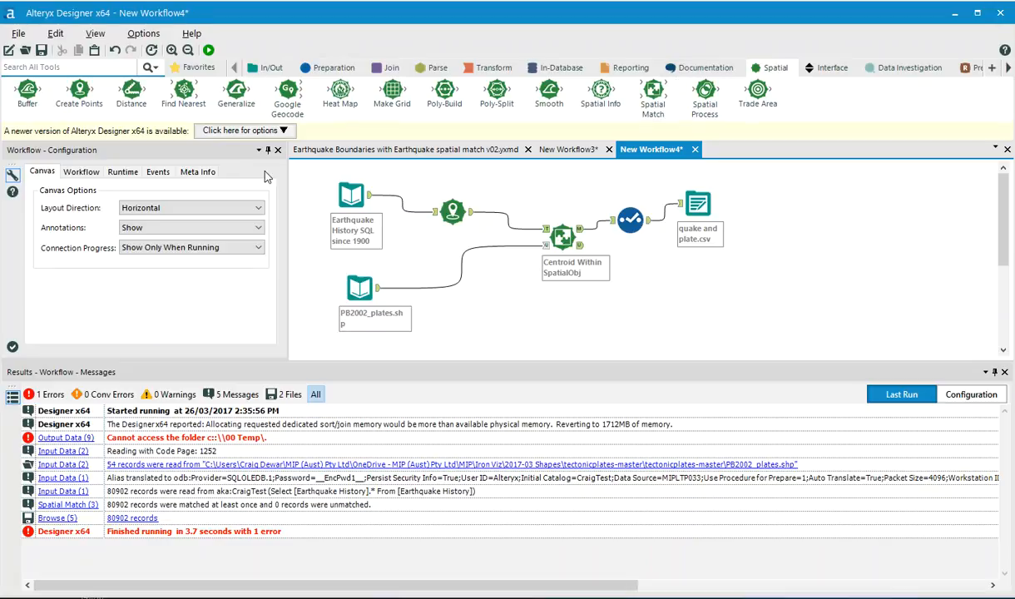
drag(601, 93, 439, 286)
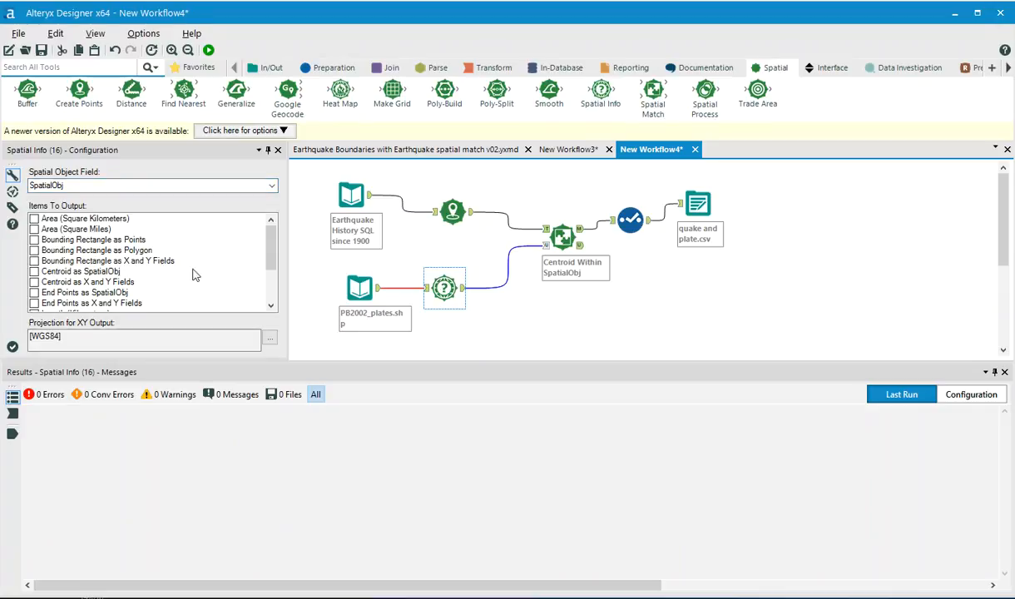
click(34, 219)
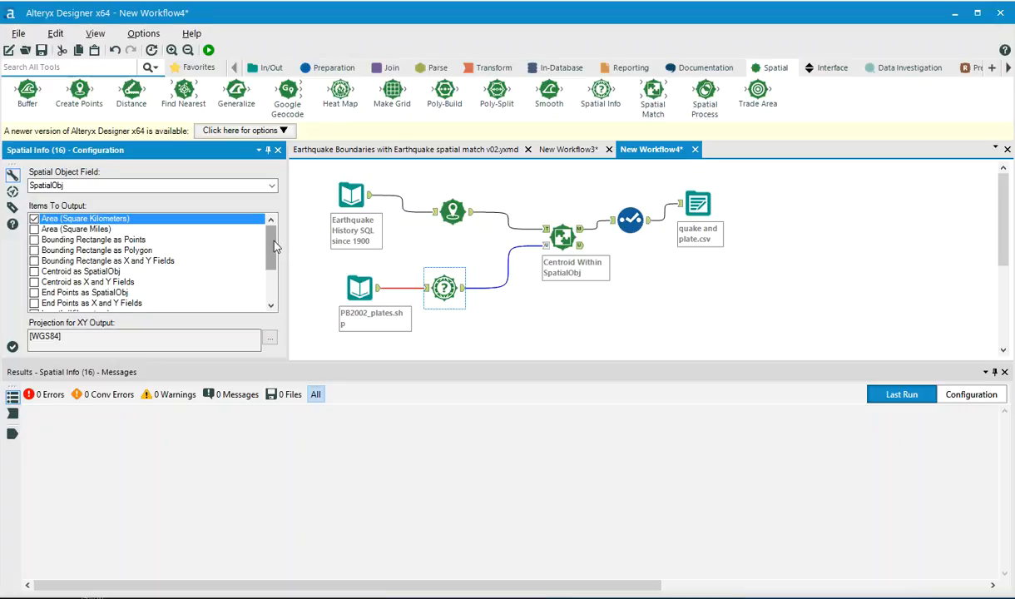
drag(274, 244, 273, 250)
click(34, 272)
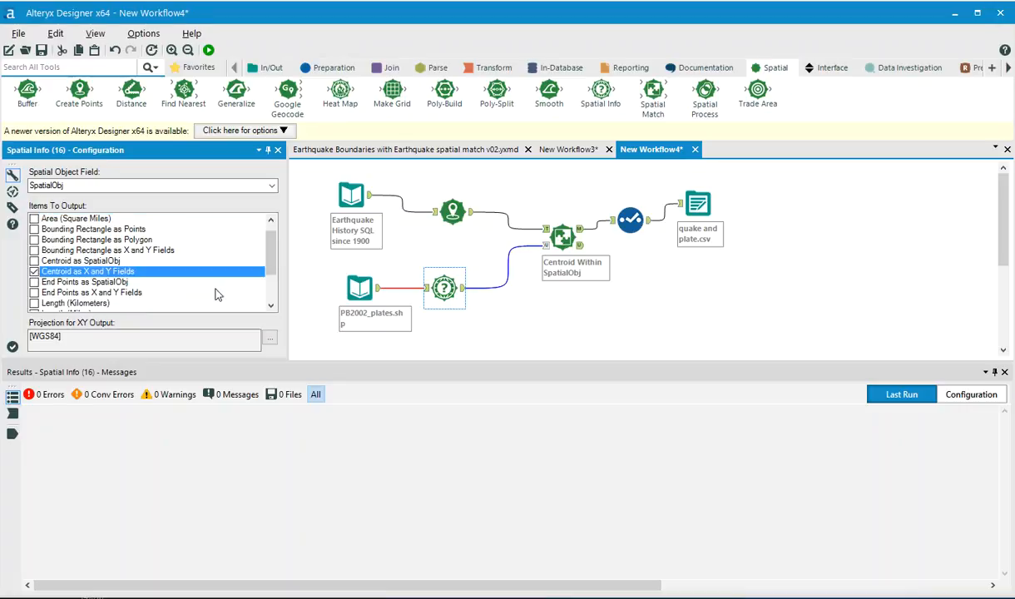
drag(270, 252, 272, 277)
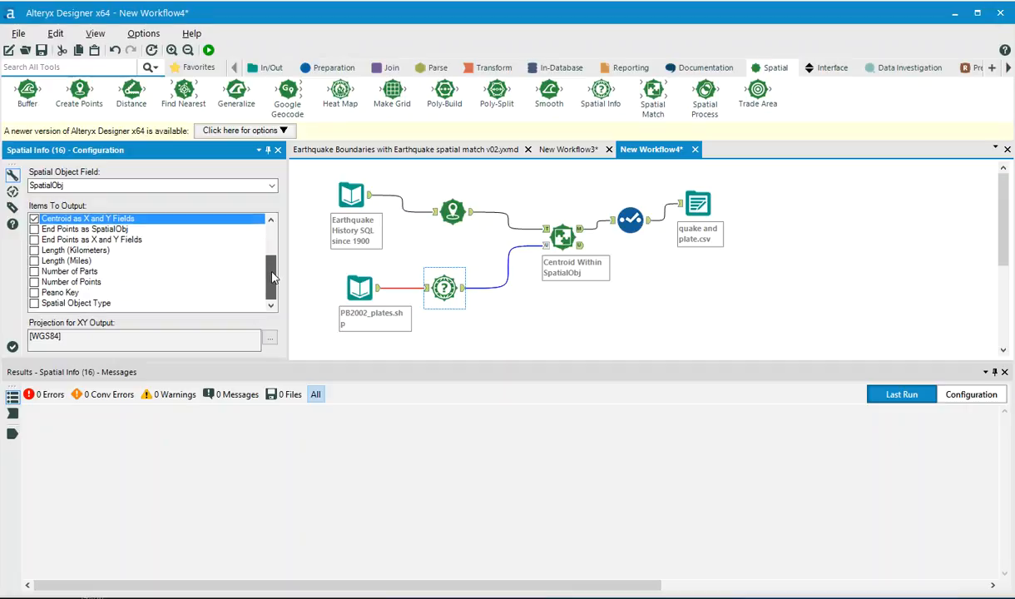
Add a second Output Data tool below the Spatial Match and connect the Spatial Info output to it
click(52, 66)
text(out)
drag(93, 94, 472, 327)
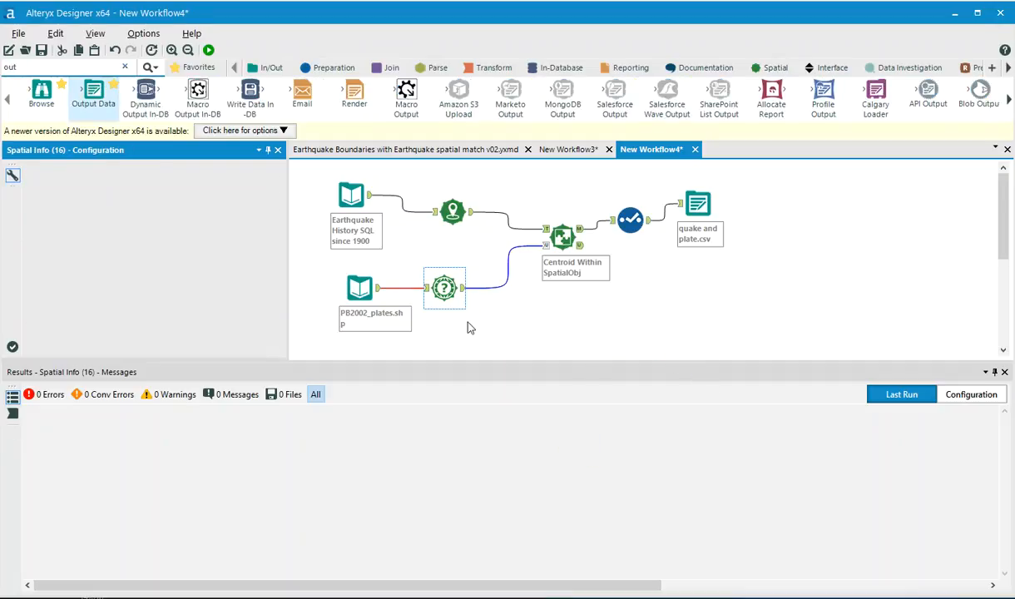
drag(463, 289, 597, 313)
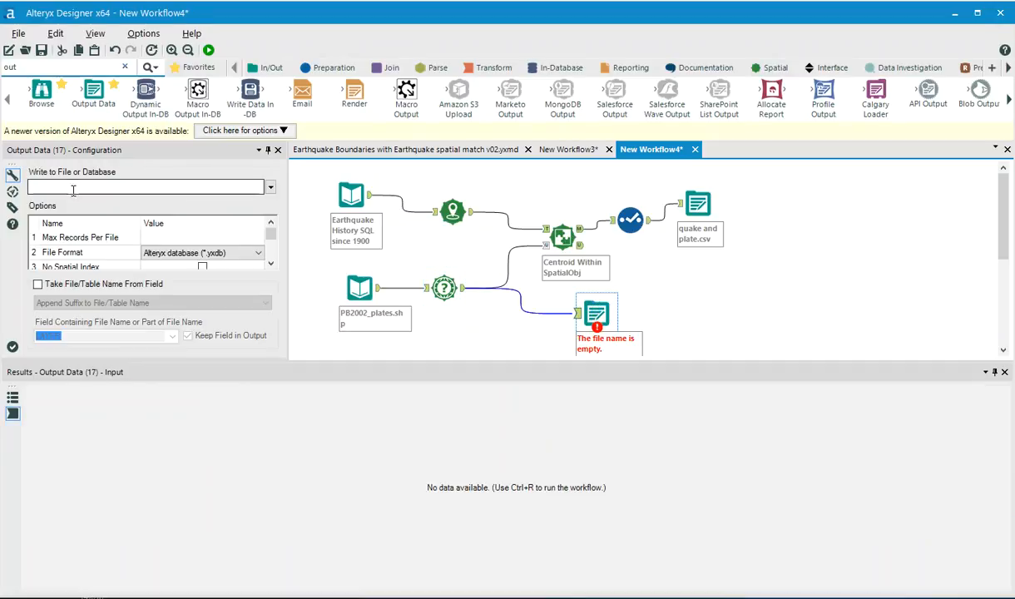
Set the new Output Data tool to write to c:\00 Temp\new shape.shp and run the workflow
click(73, 188)
text(c:\)
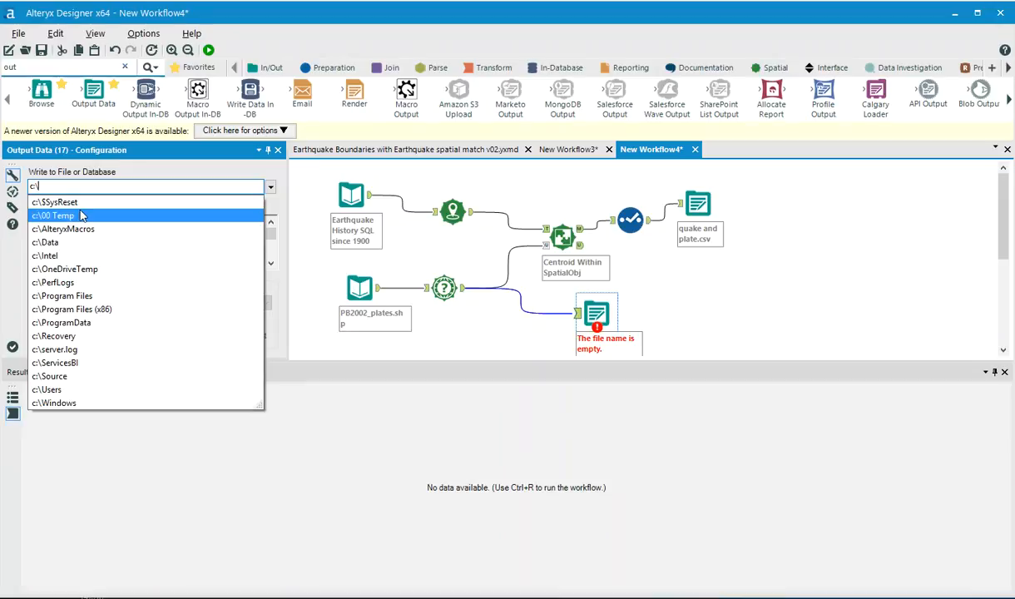
click(85, 210)
click(82, 186)
text(new shape)
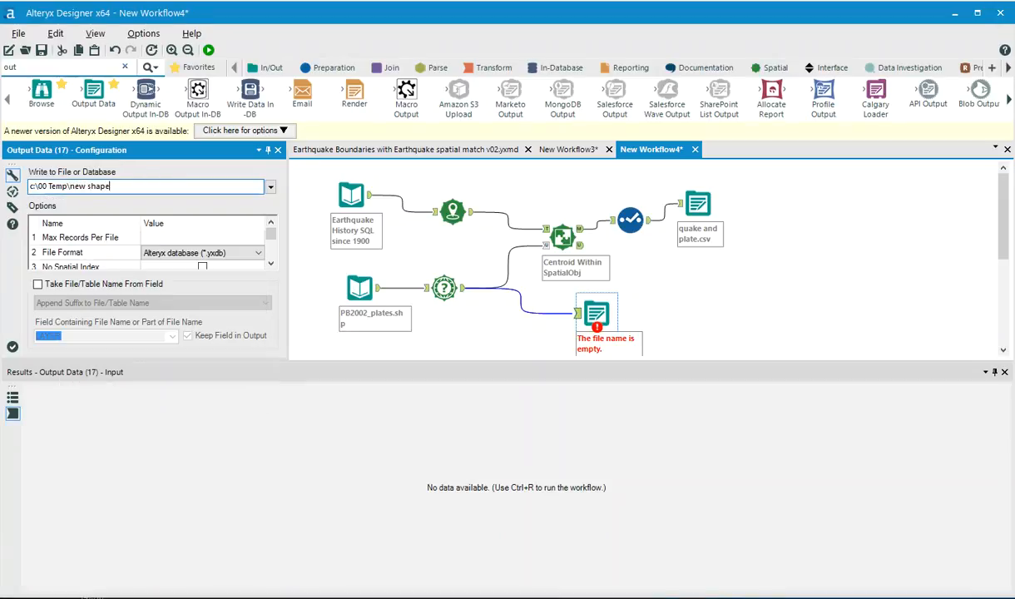
text(.shp)
key(Return)
key(ctrl+r)
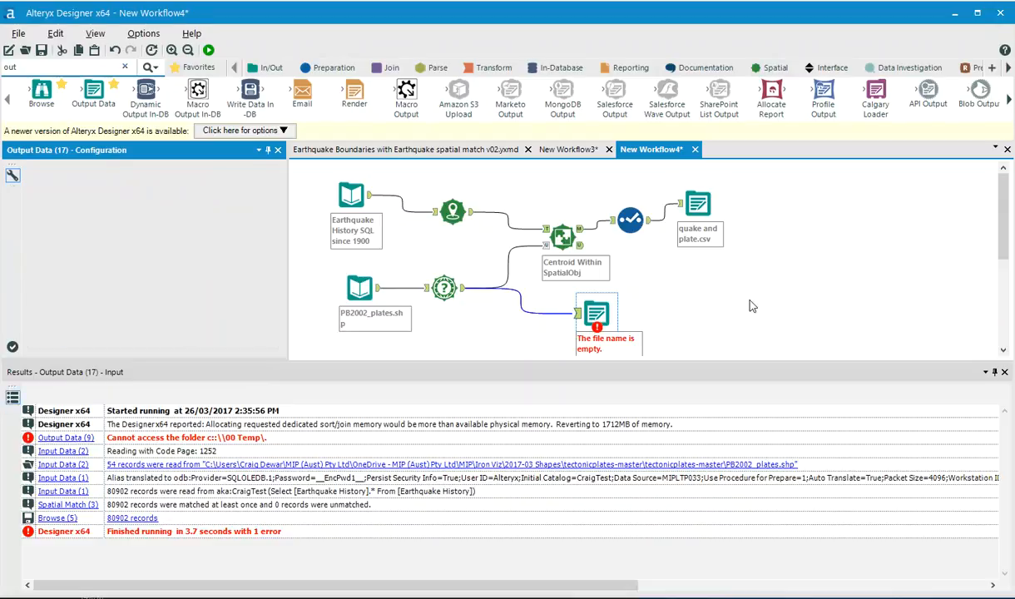
click(752, 306)
key(ctrl+r)
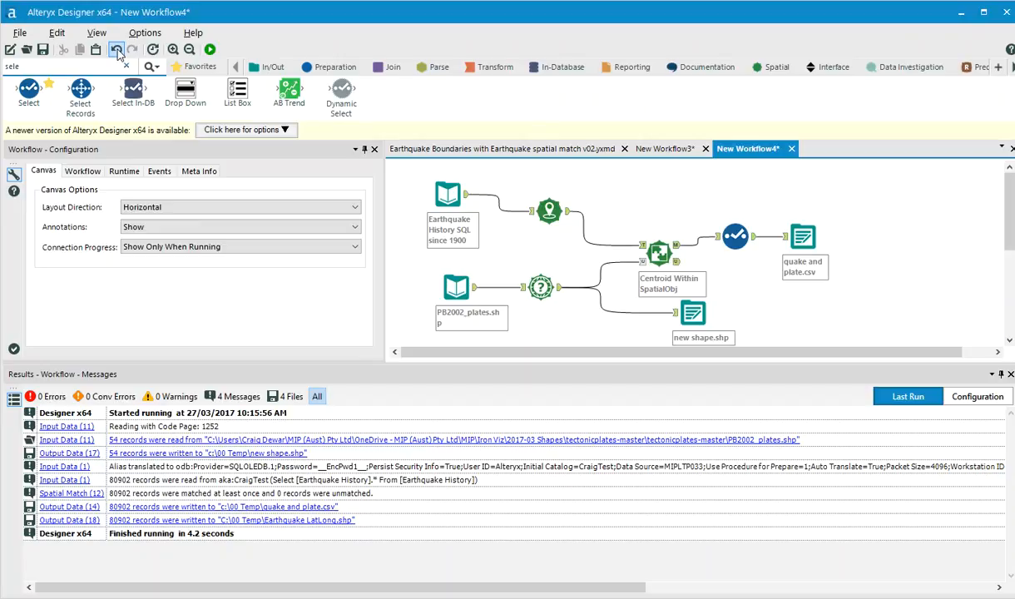
Undo the last changes to restore the Select tool and Earthquake LatLong.shp output after Create Points
click(119, 54)
click(119, 54)
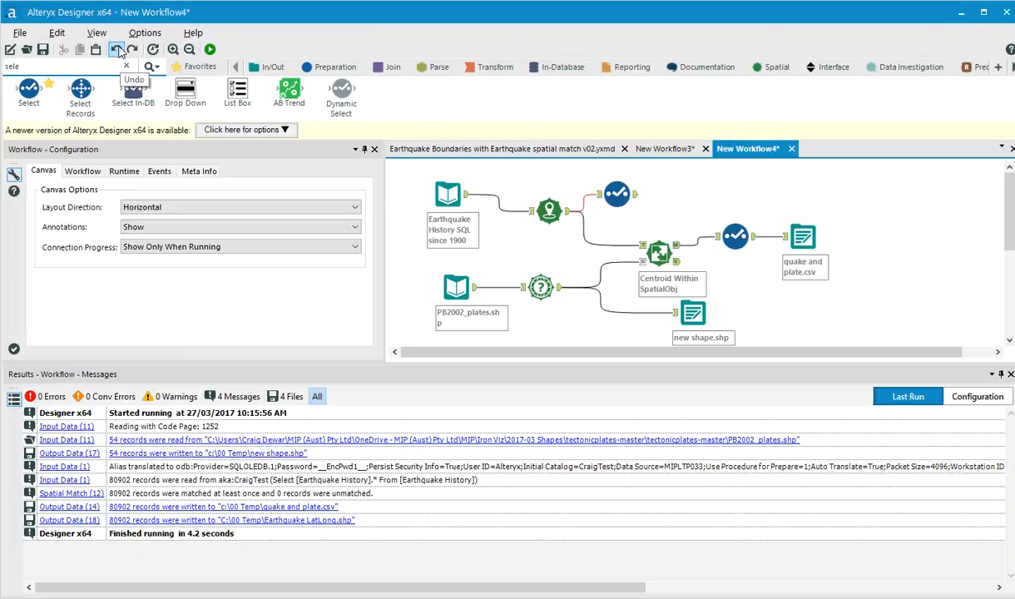
click(119, 53)
Review the fields kept by the Select tool feeding Earthquake LatLong.shp and run the workflow
click(616, 194)
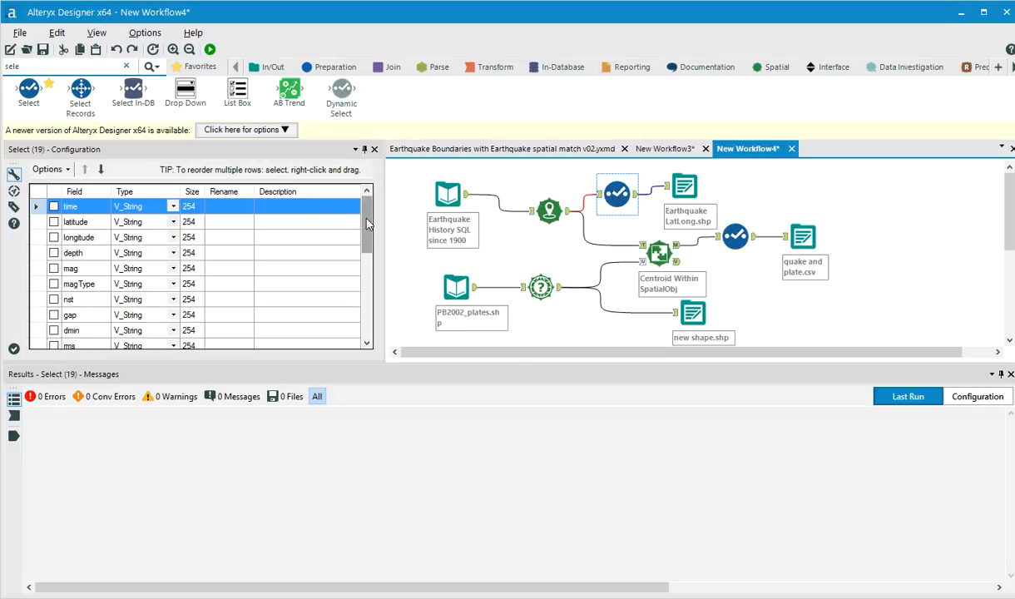
drag(367, 223, 365, 261)
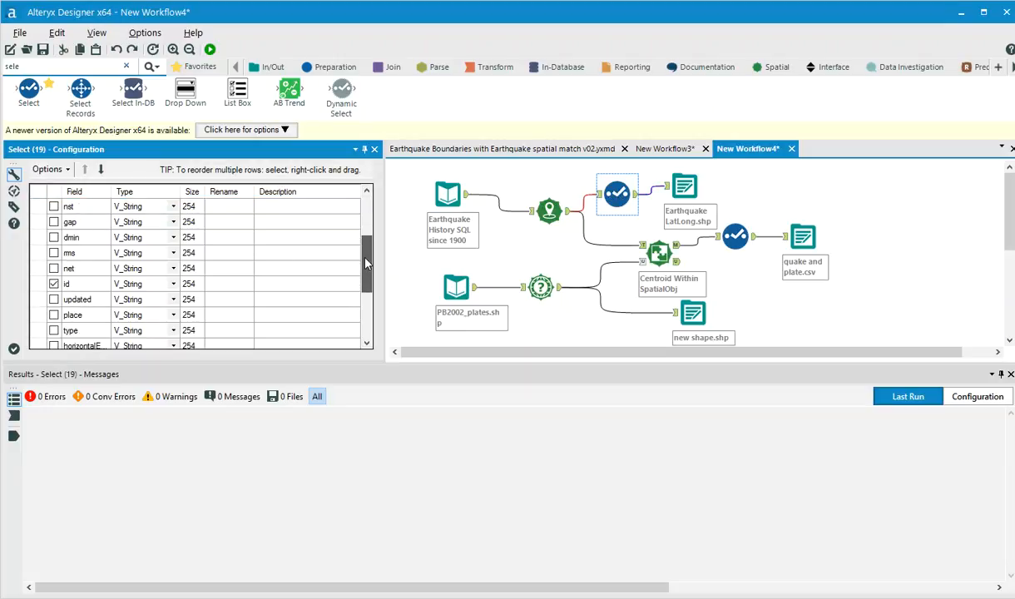
drag(366, 263, 365, 310)
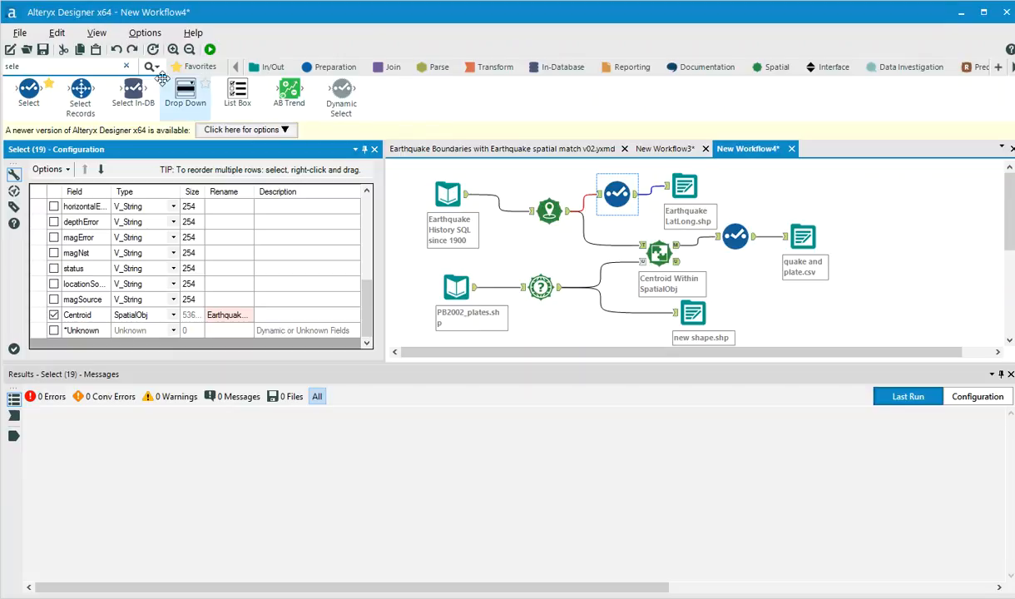
click(209, 49)
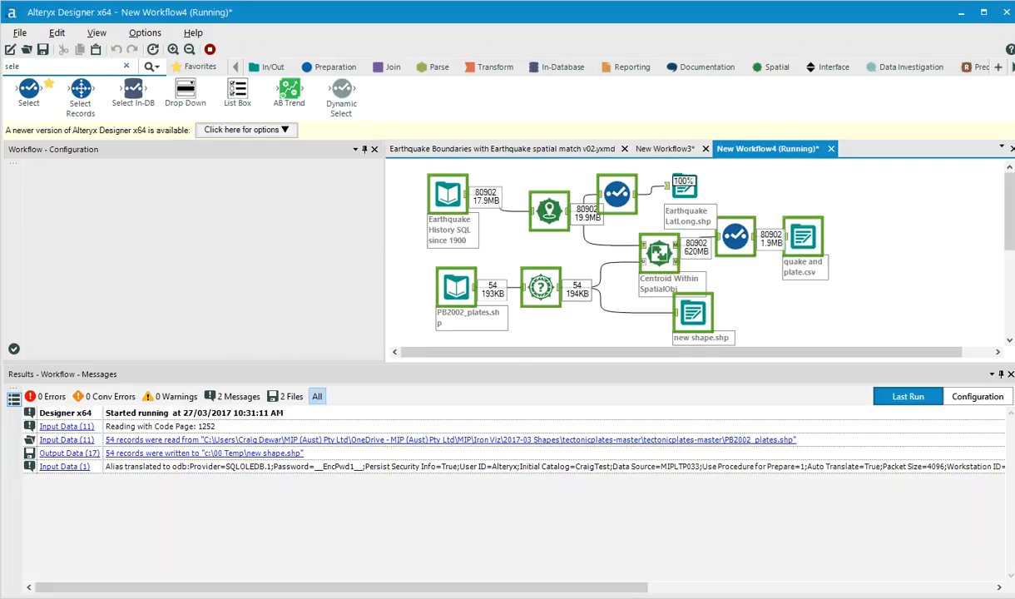
Switch to the Tableau 10-2 shapes demo workbook and add quake and plate.csv from the 00 Temp folder, joined to Earthquake History
mouse_move(769, 598)
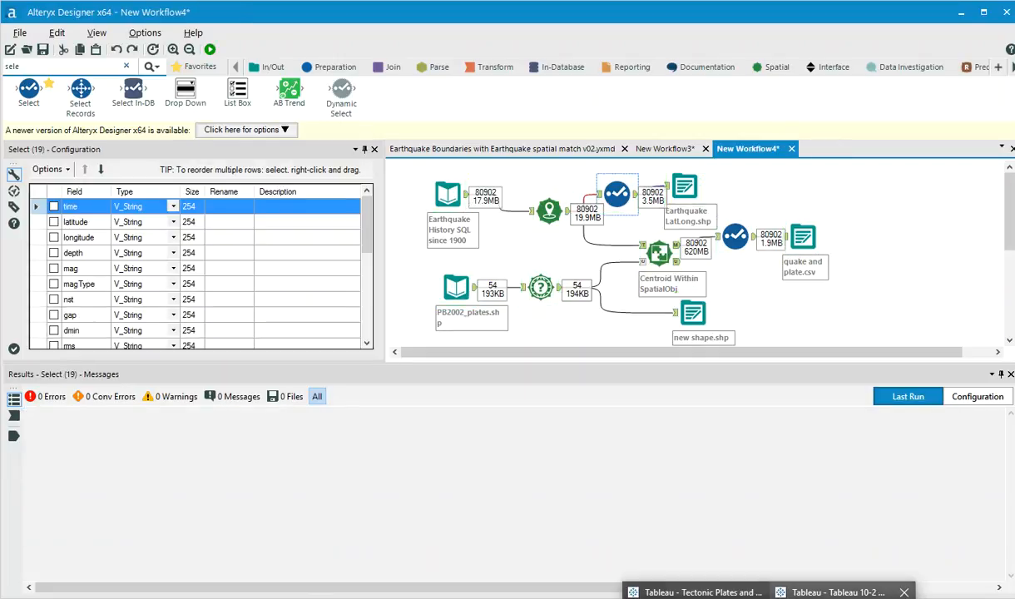
click(845, 591)
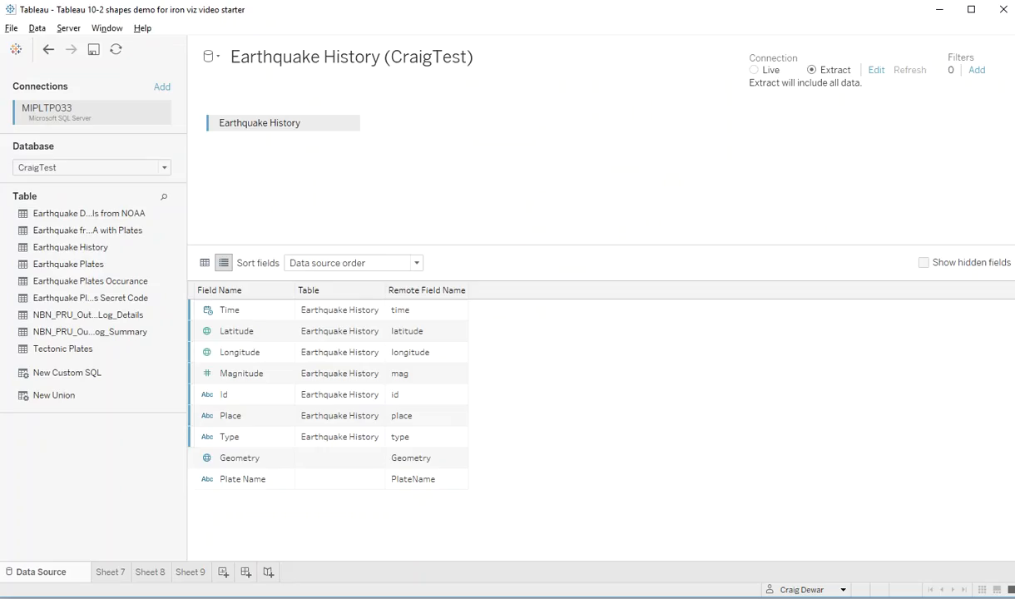
key(alt+Tab)
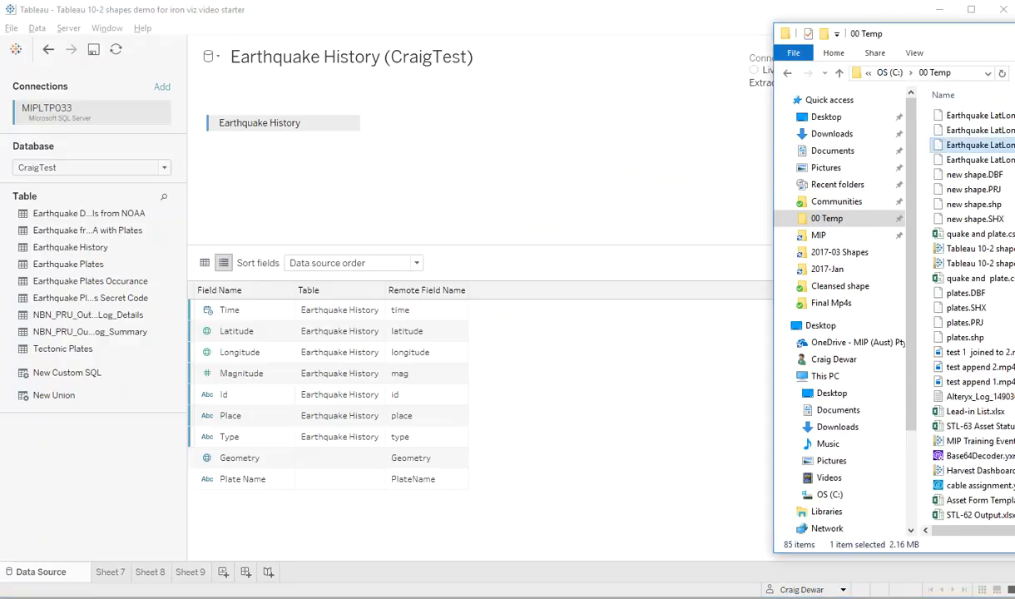
drag(948, 39, 913, 32)
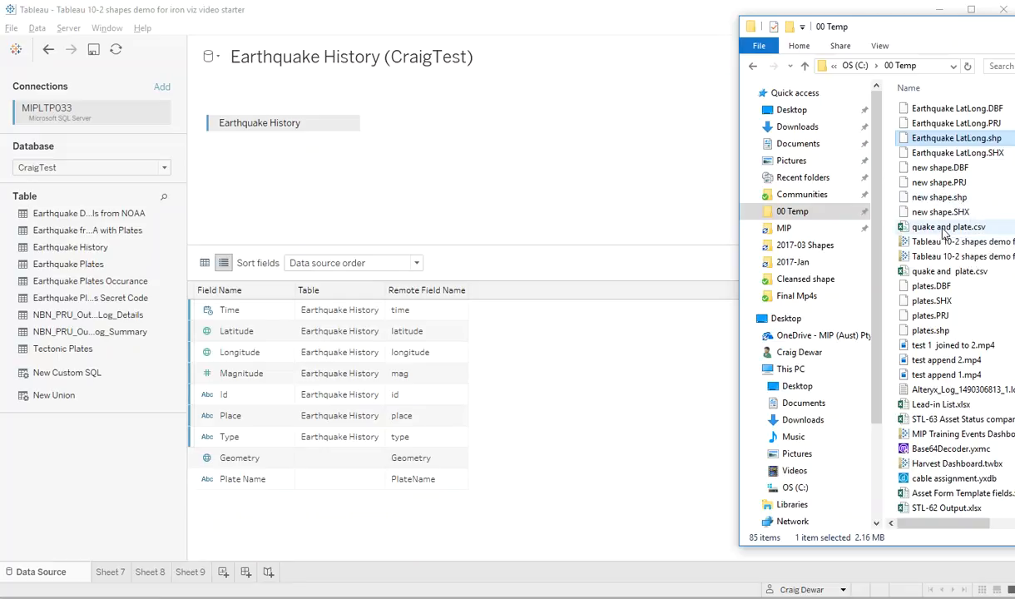
drag(944, 234, 469, 152)
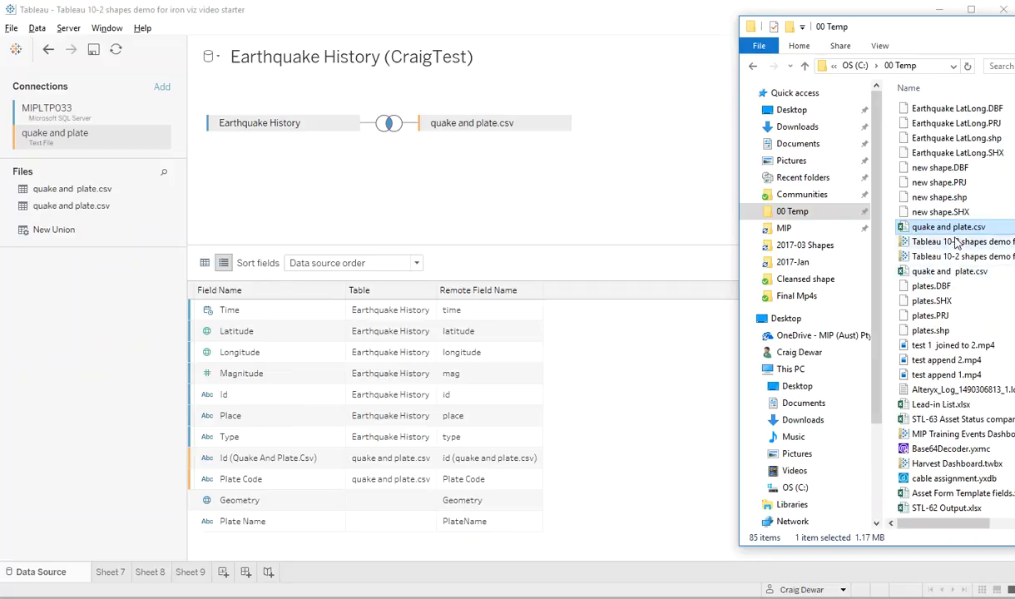
Add new shape.shp to the data source with an inner join matching Plate Code to Code
drag(950, 200, 471, 193)
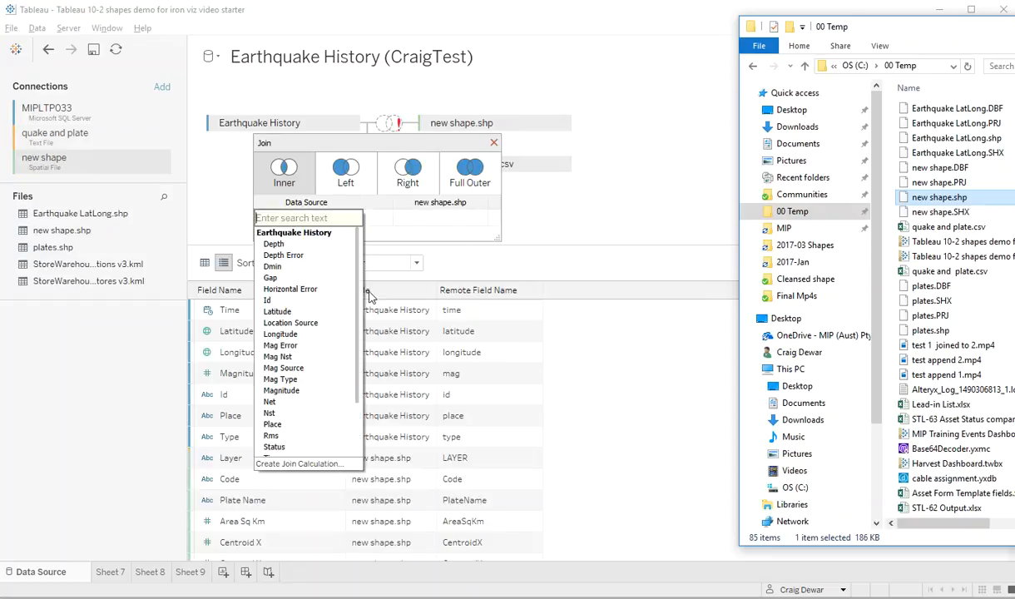
drag(358, 314, 355, 383)
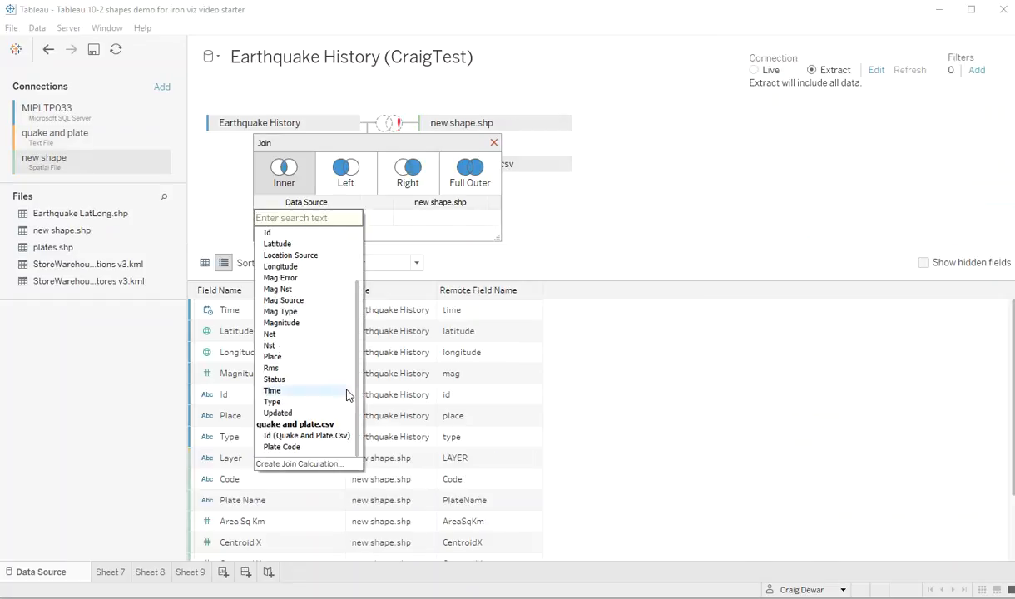
click(291, 447)
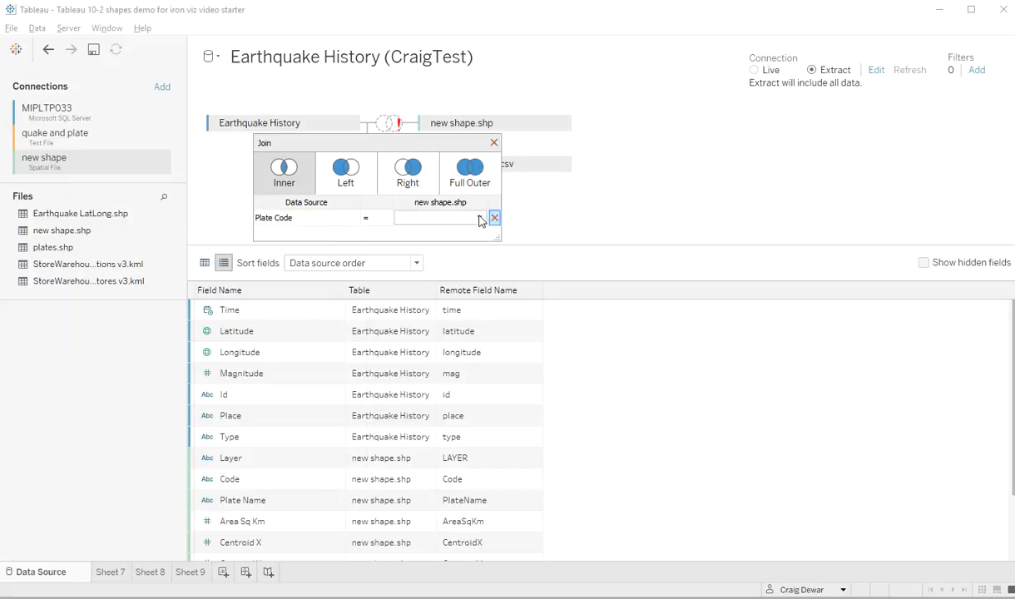
click(480, 220)
click(429, 265)
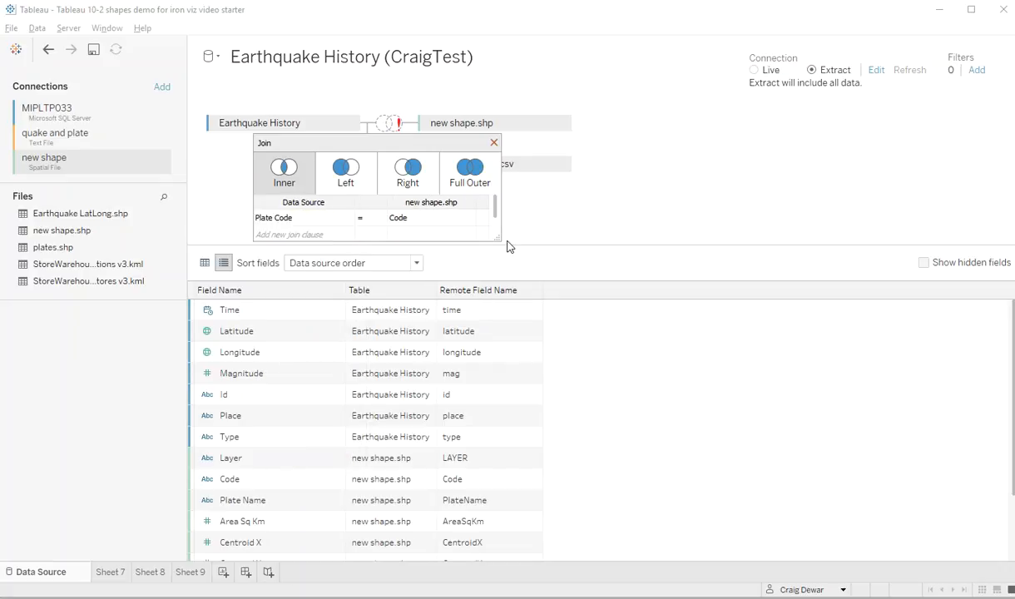
click(493, 142)
Add Earthquake LatLong.shp from the 00 Temp folder to the data source and open its join with Earthquake History
key(alt+Tab)
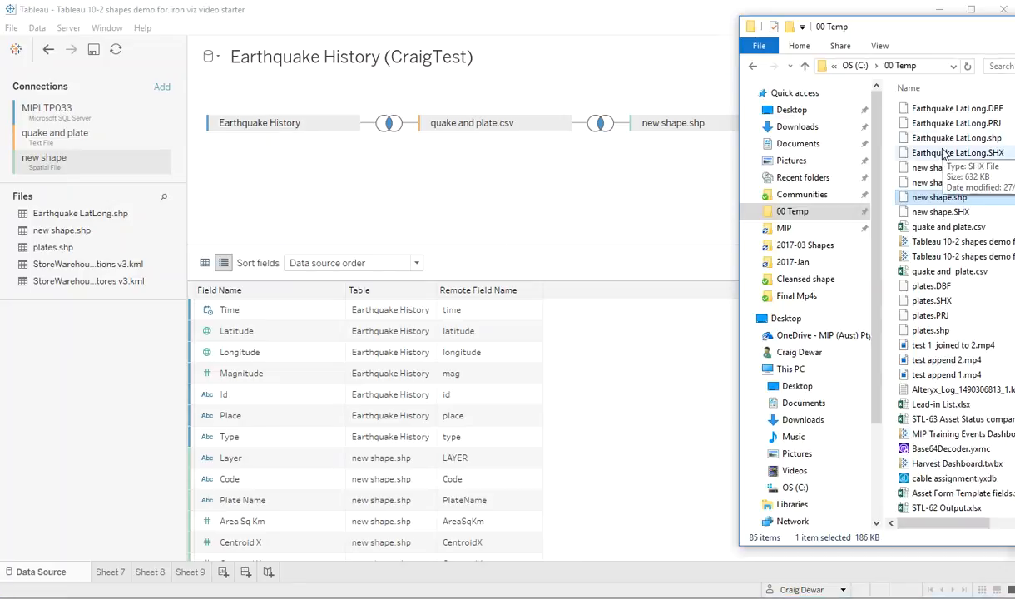
drag(957, 138, 399, 195)
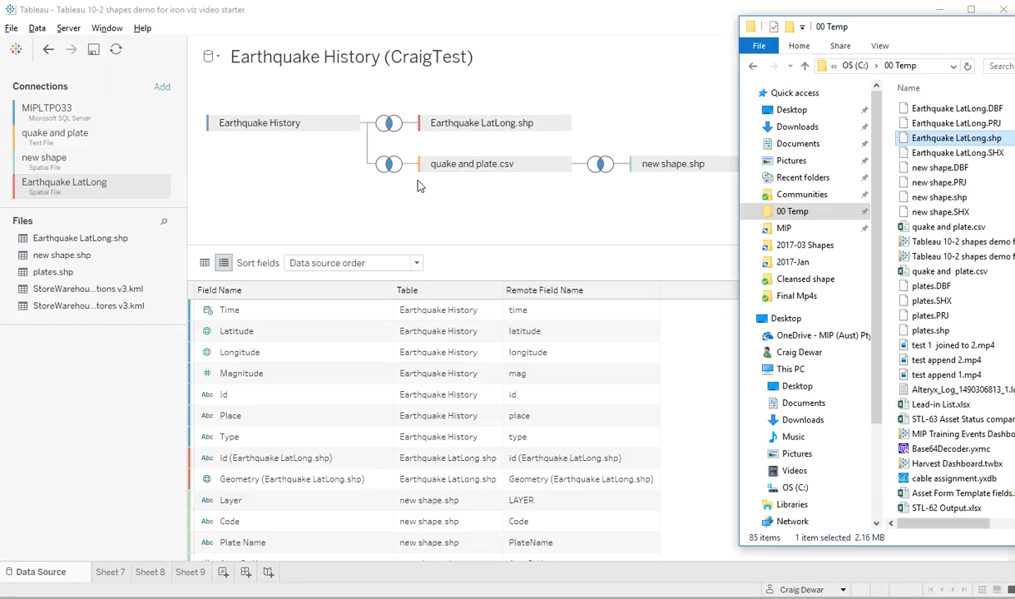
click(387, 125)
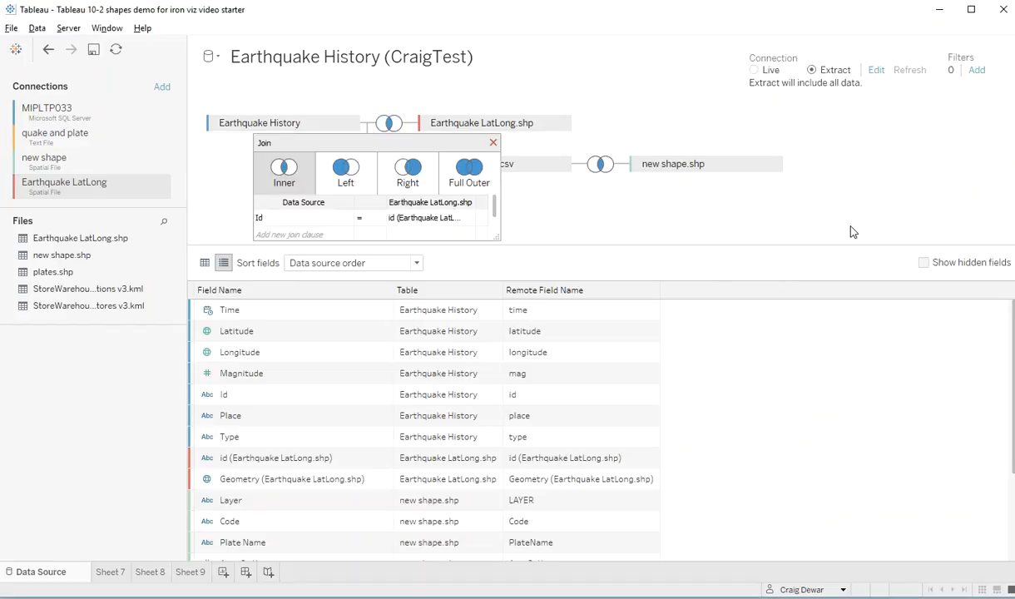
Close the join settings and colour the earthquake marks on Sheet 7 by Plate Name
click(492, 143)
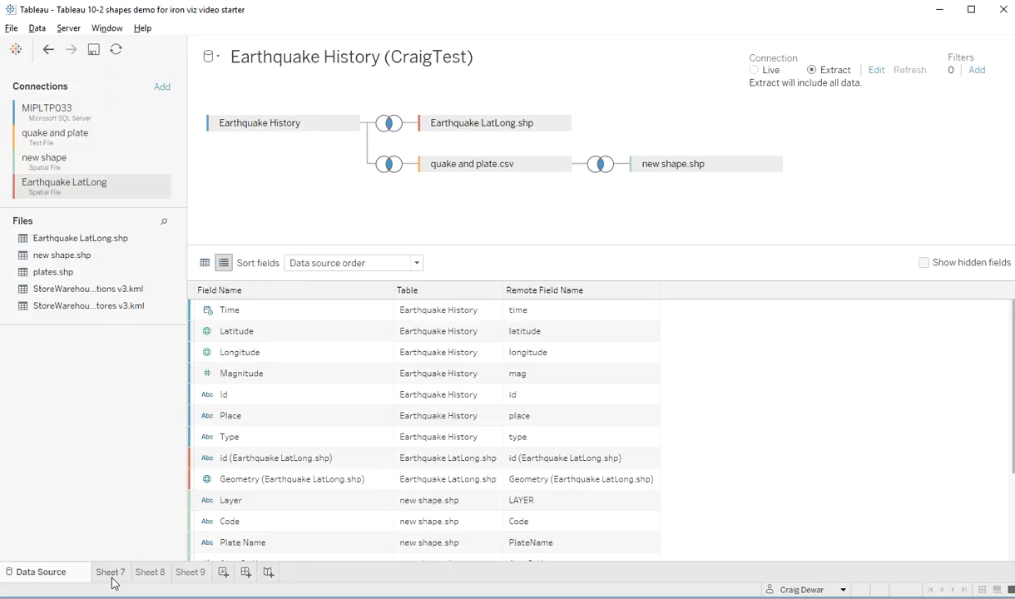
mouse_move(113, 581)
click(110, 572)
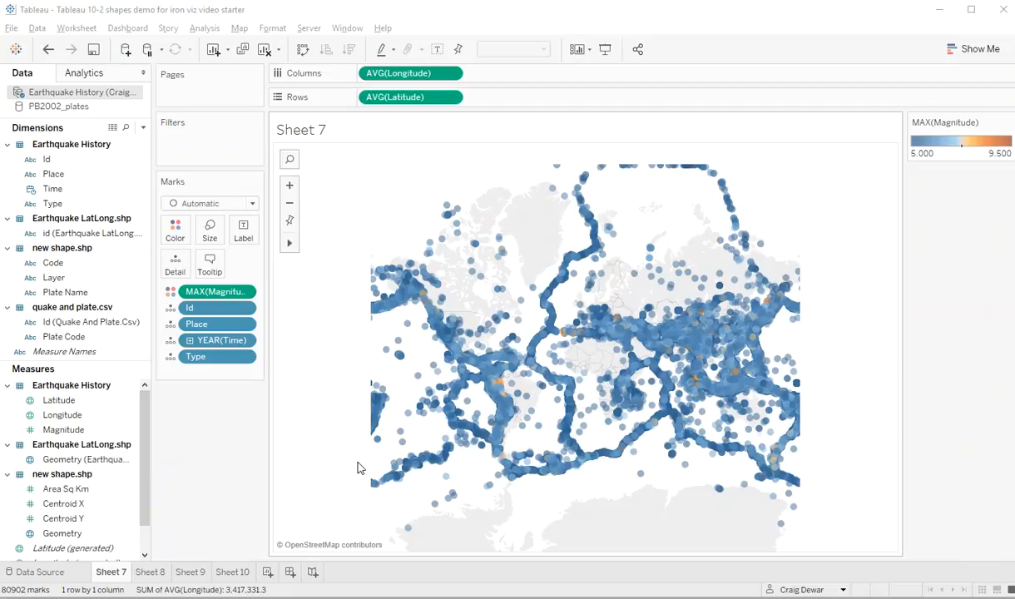
click(53, 295)
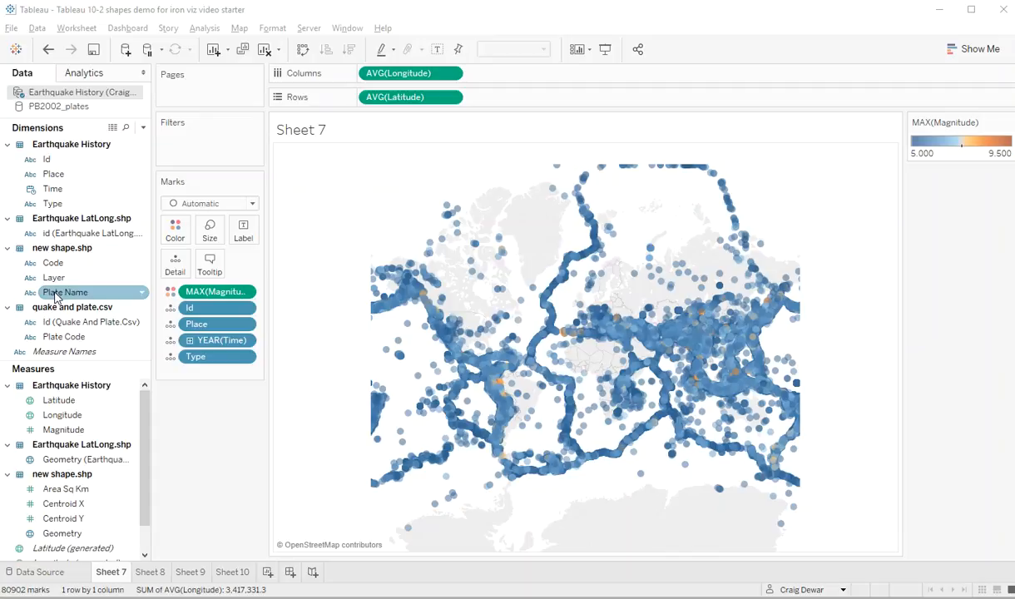
drag(56, 298, 205, 293)
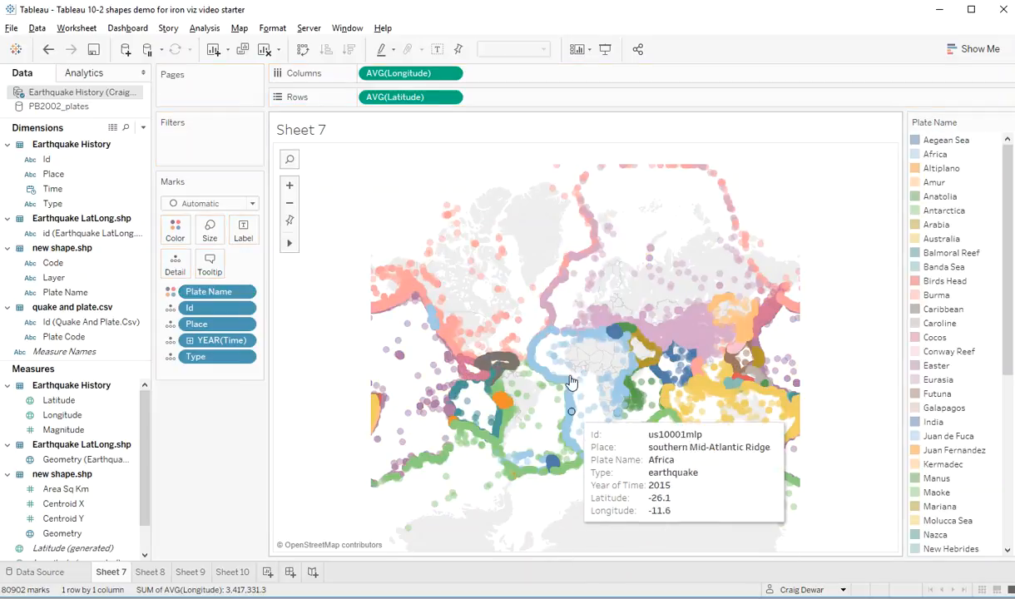
Highlight the earthquakes of the Africa, Amur and Easter plates on the map one by one, and clear the highlight
click(936, 155)
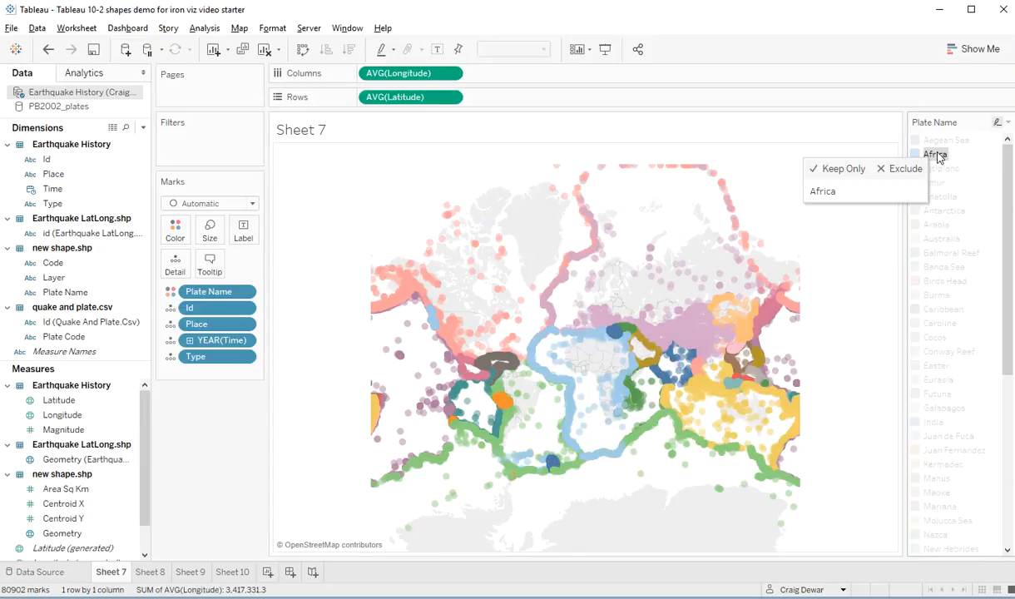
click(943, 184)
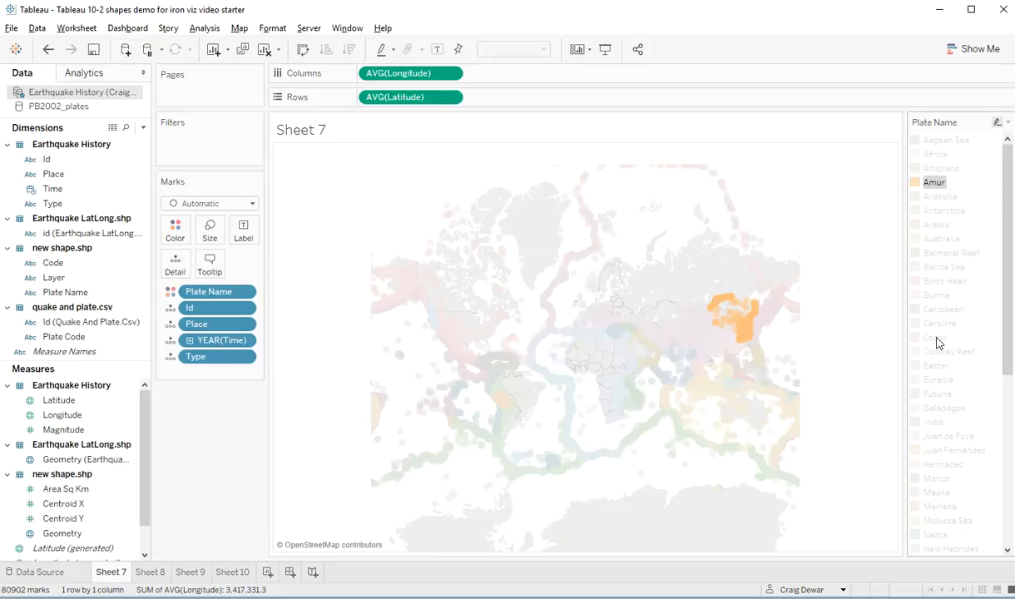
click(939, 366)
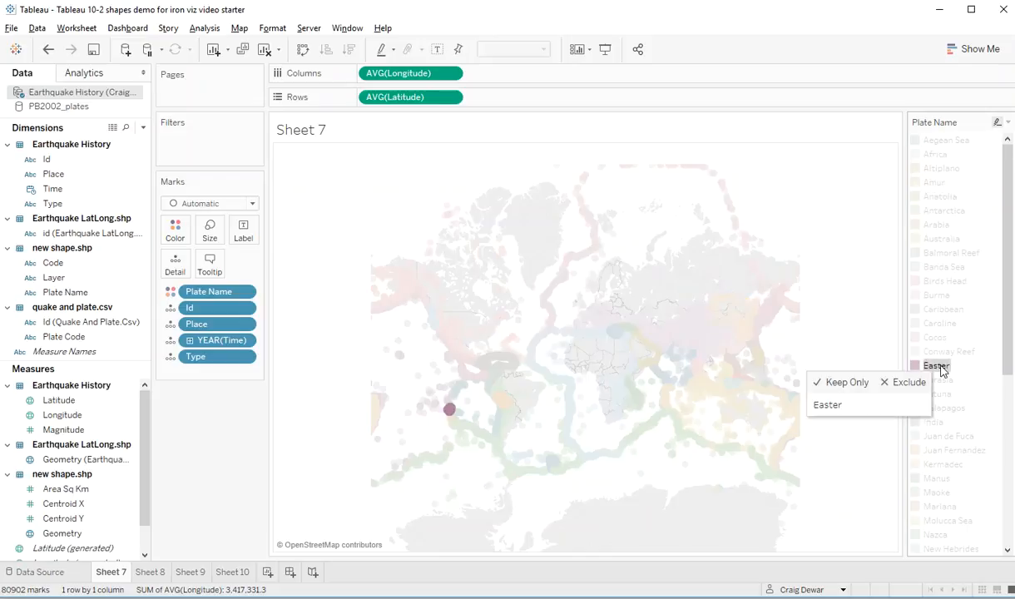
click(939, 366)
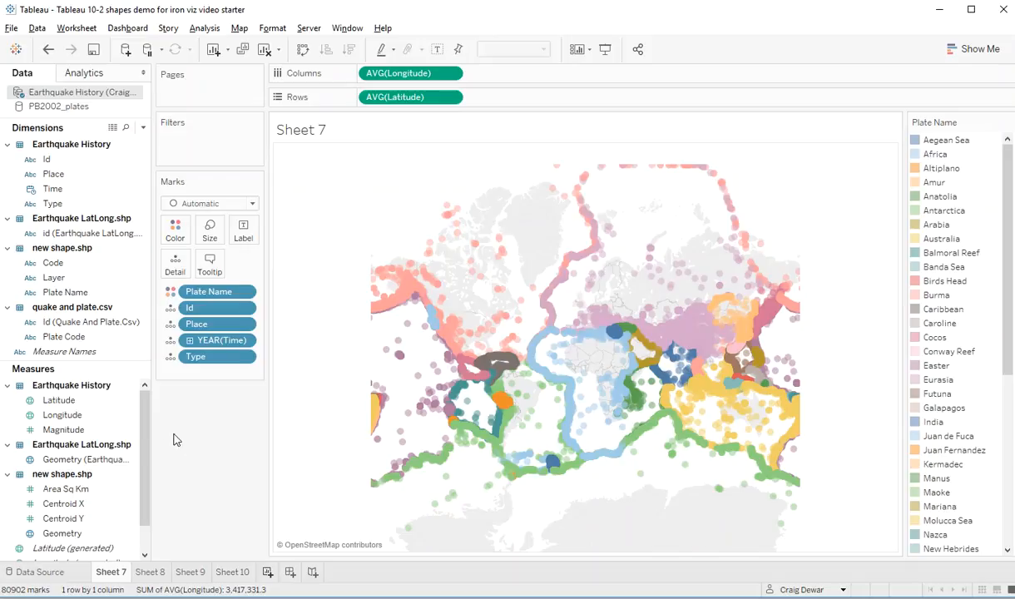
Create a new worksheet mapping the Geometry field from new shape.shp, with Plate Name as detail
key(ctrl+m)
click(60, 463)
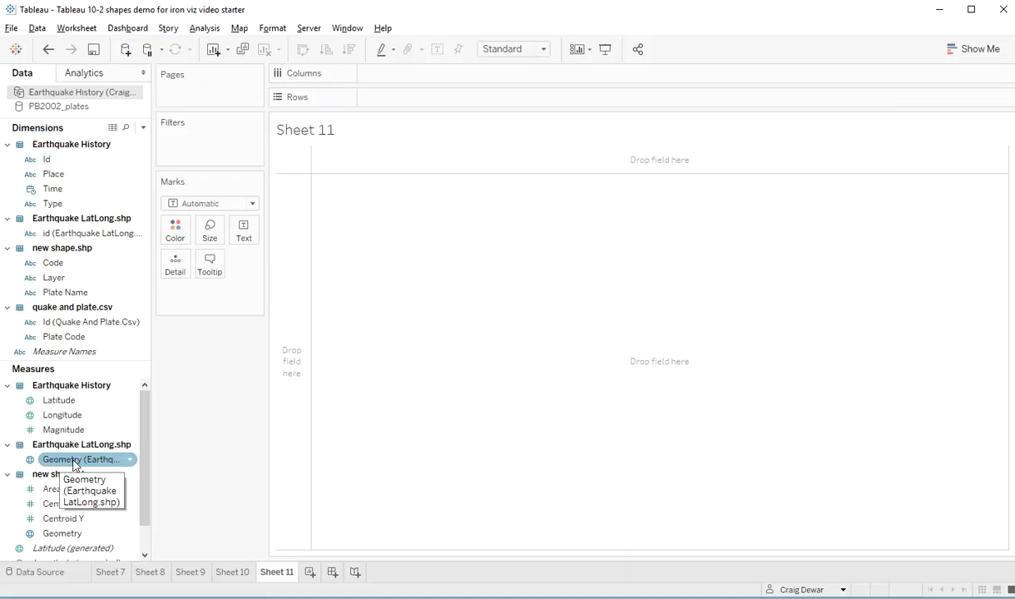
click(63, 533)
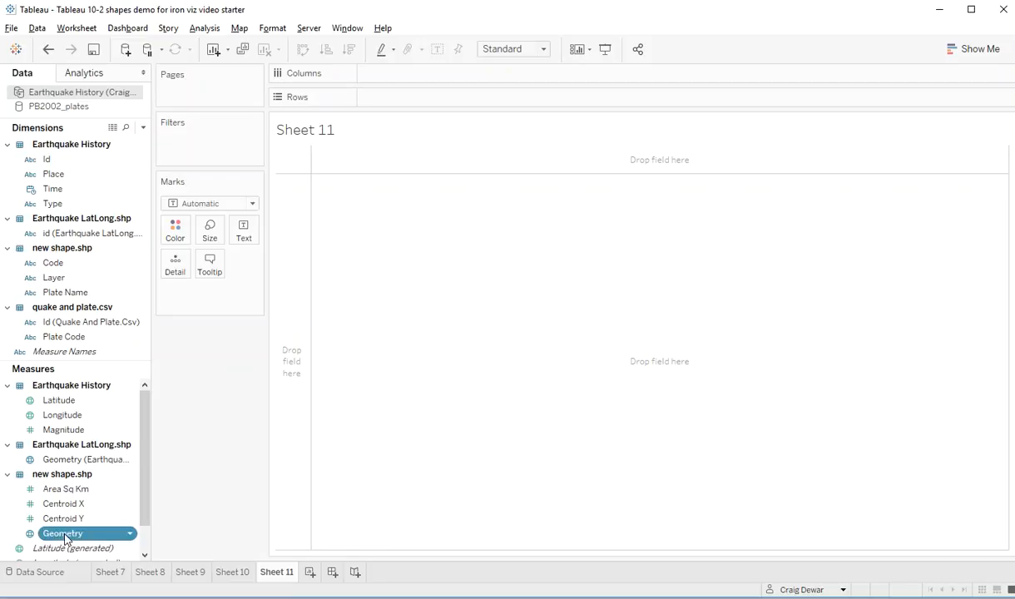
double_click(63, 533)
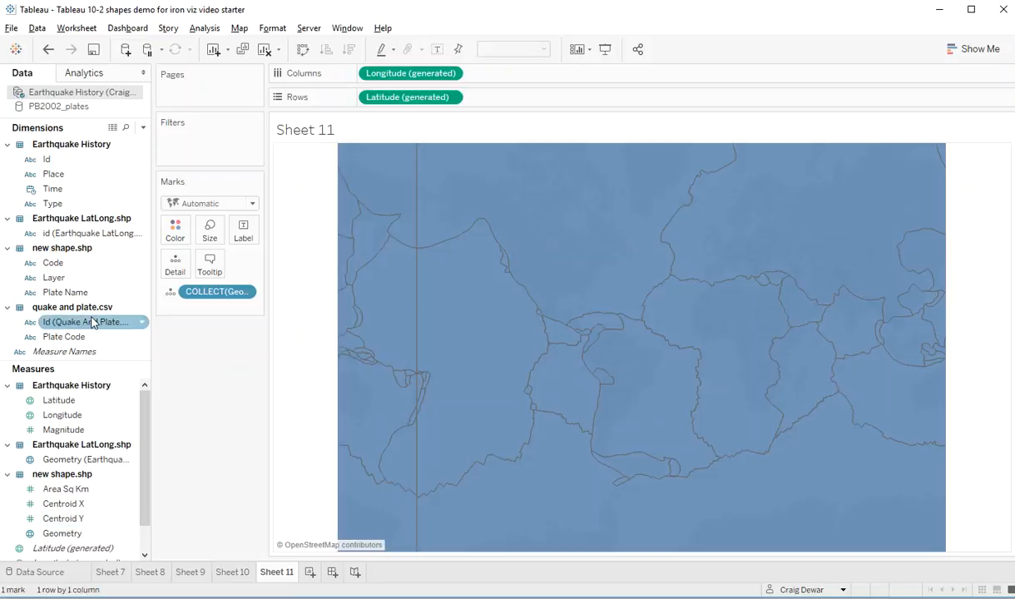
drag(62, 291, 175, 266)
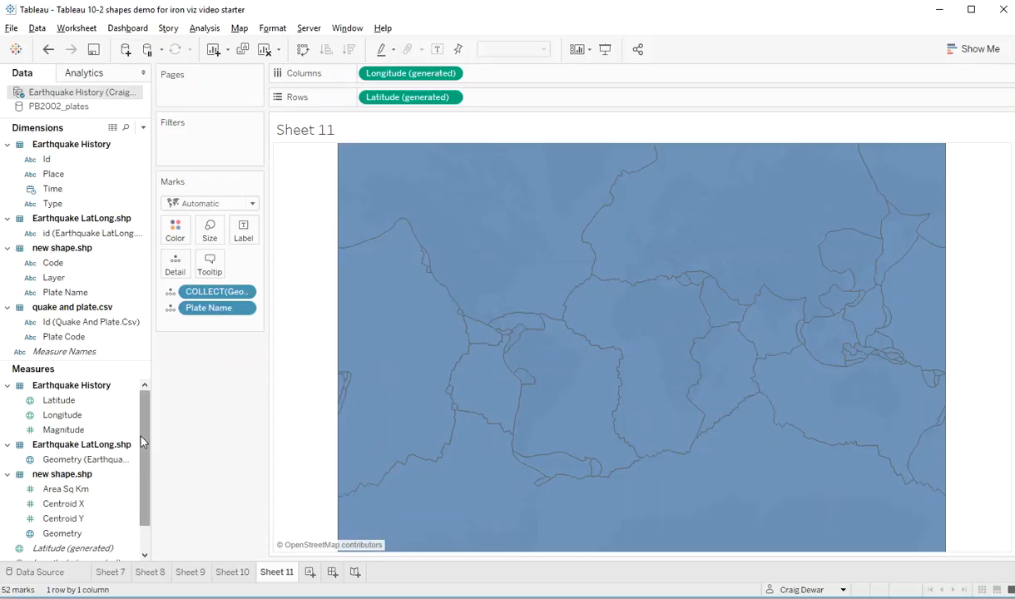
Colour the plate polygons by the maximum Magnitude
click(57, 429)
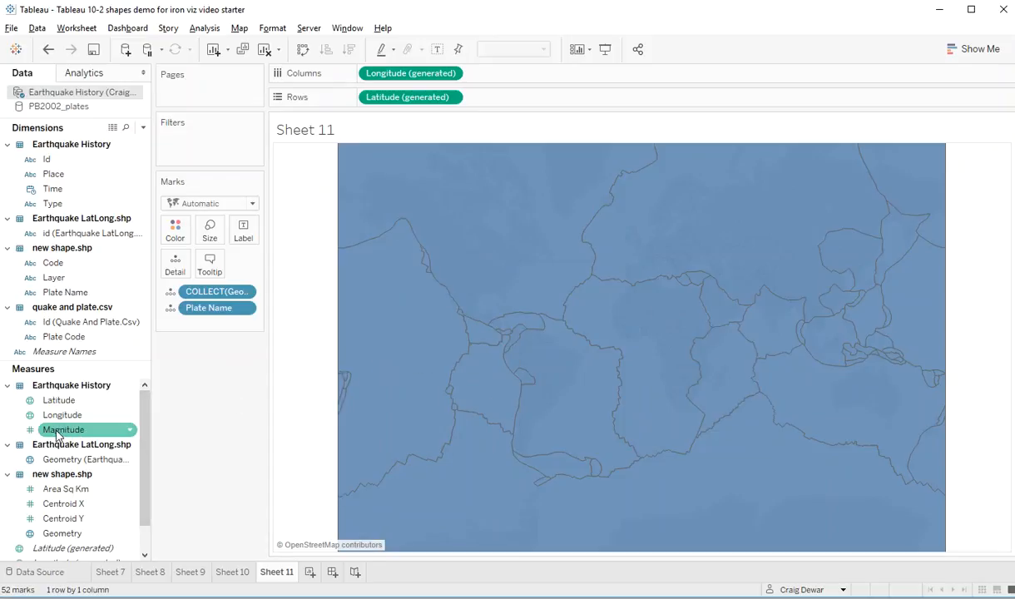
drag(57, 431, 223, 249)
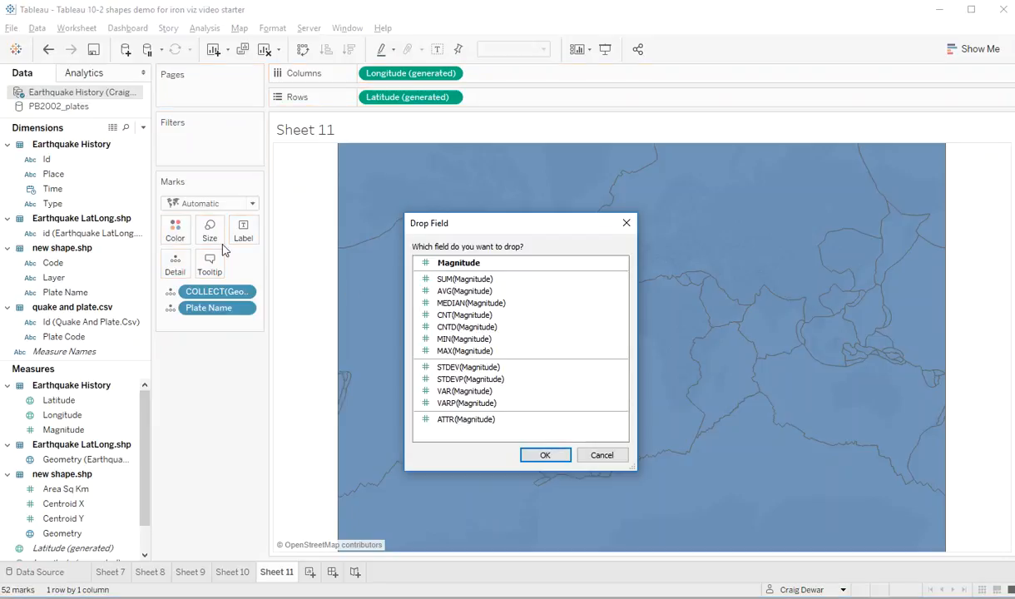
click(466, 350)
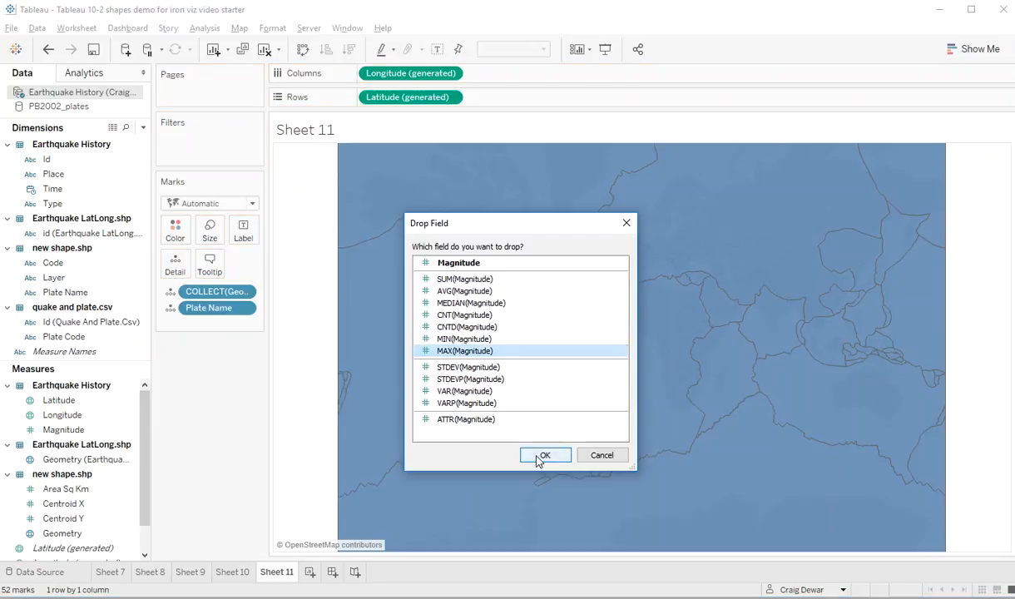
click(539, 461)
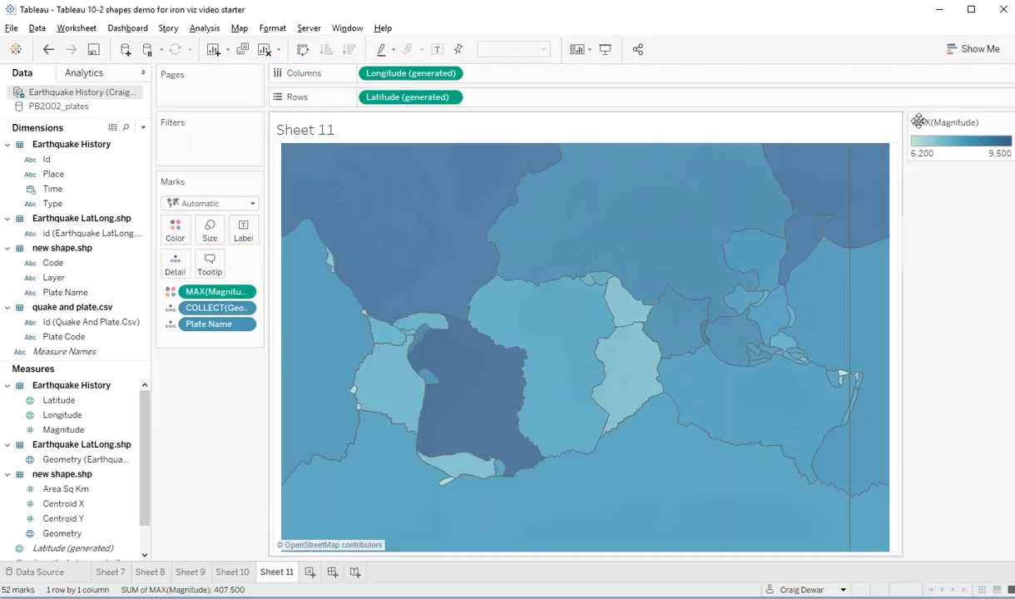
Apply the Orange-Blue Diverging palette to the MAX(Magnitude) colour scale
double_click(953, 150)
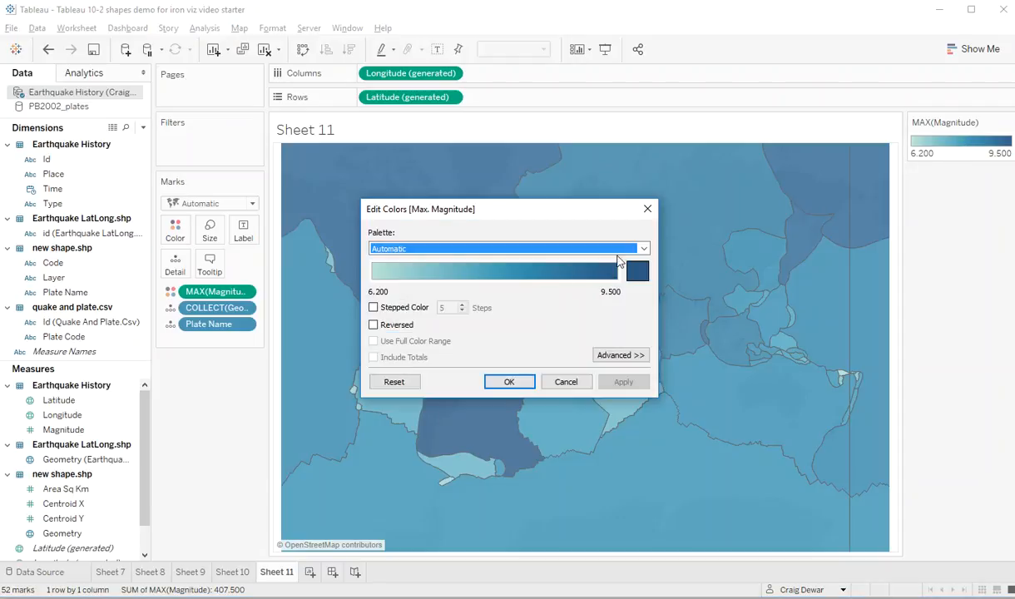
click(525, 250)
click(479, 409)
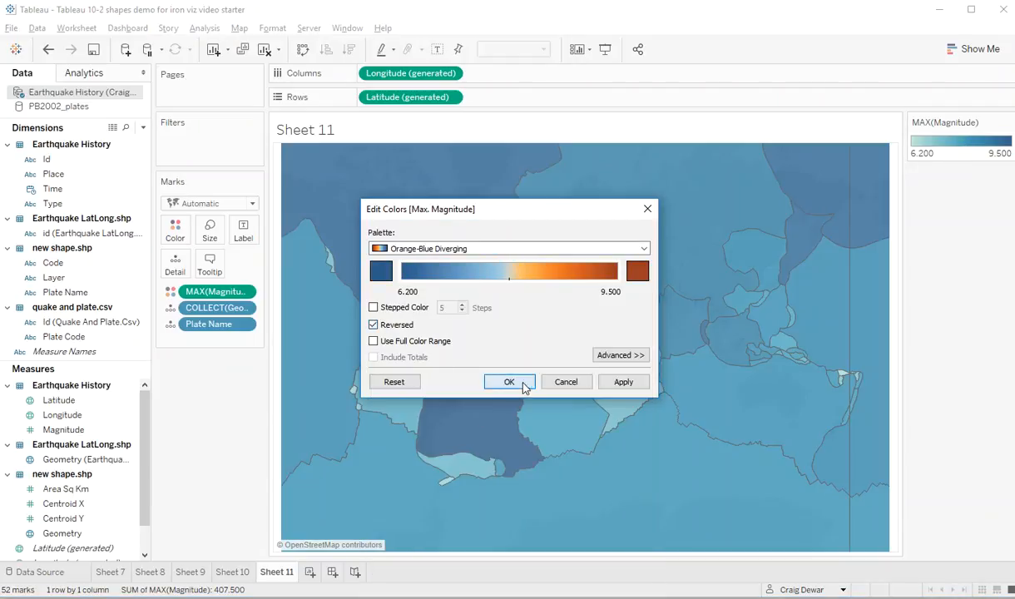
click(519, 383)
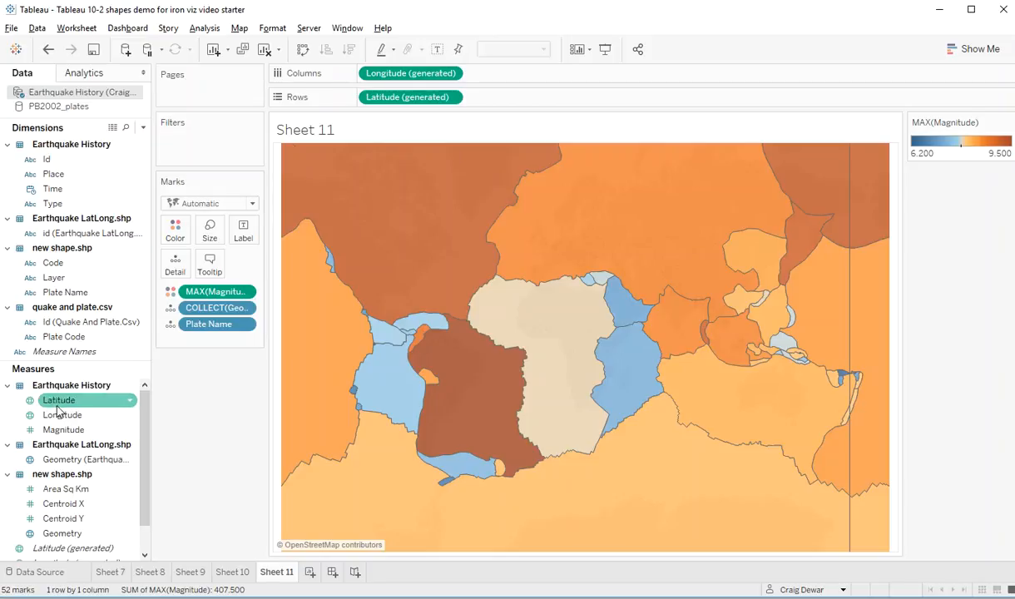
Duplicate Longitude (generated) on Columns and give the second map the Earthquake LatLong.shp geometry, with Id and Place as detail
drag(416, 75, 517, 83)
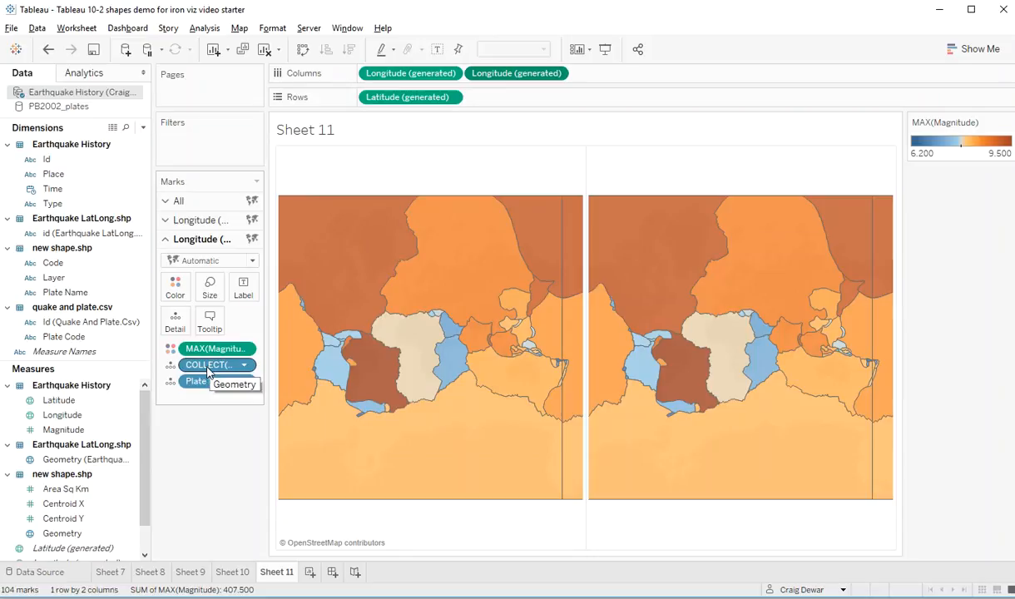
drag(65, 469, 204, 373)
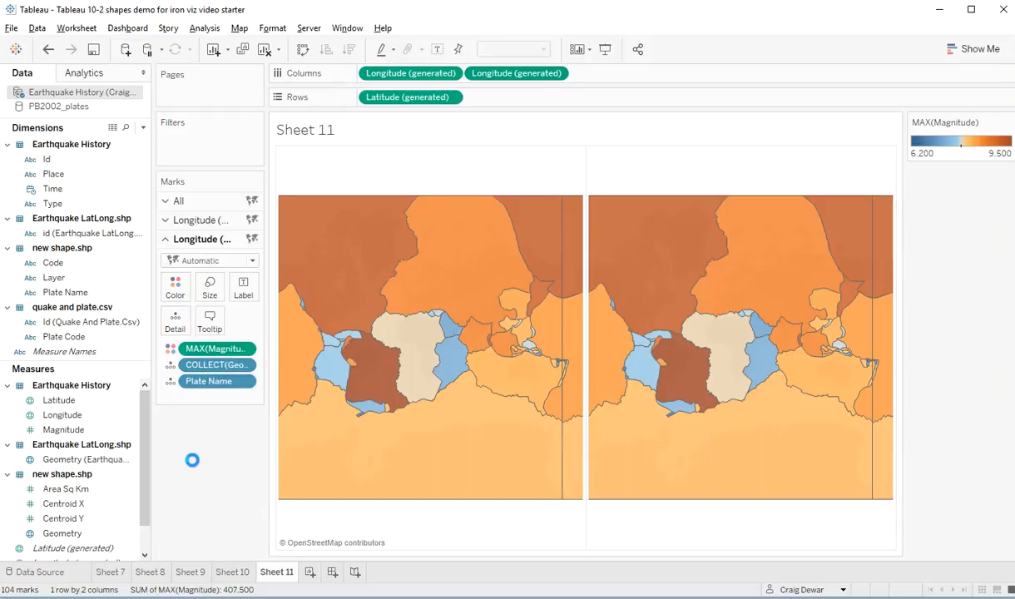
click(60, 162)
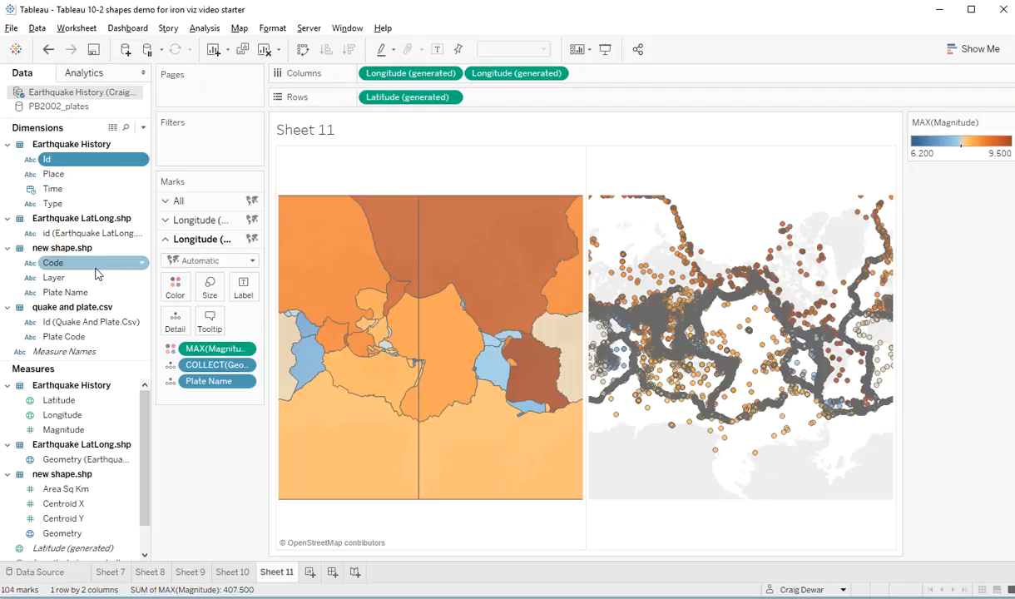
ctrl+click(67, 176)
drag(67, 176, 173, 323)
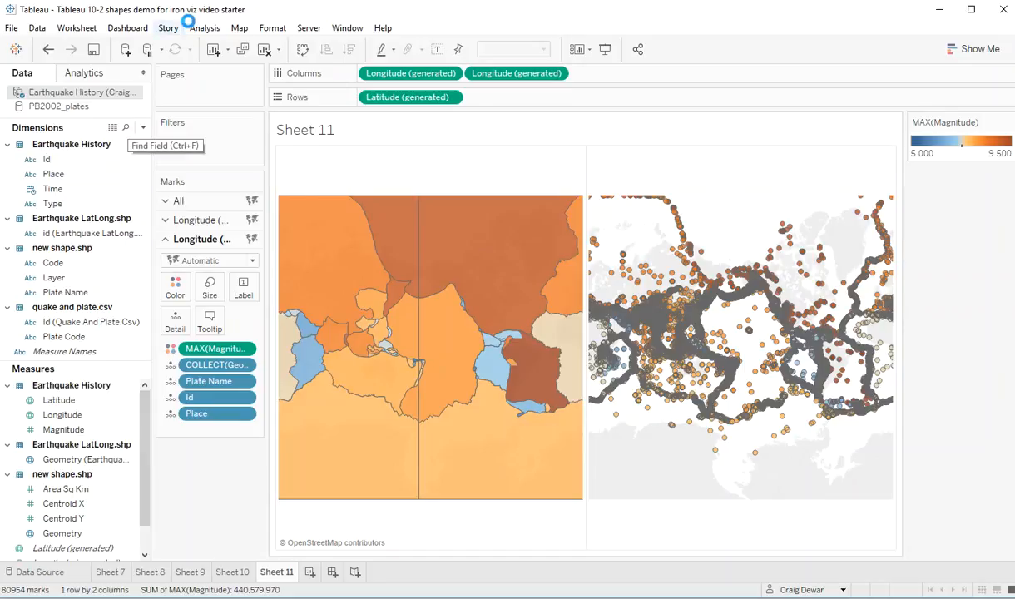
Set the map background style to Dark and combine the plate and earthquake maps as a dual axis
click(239, 29)
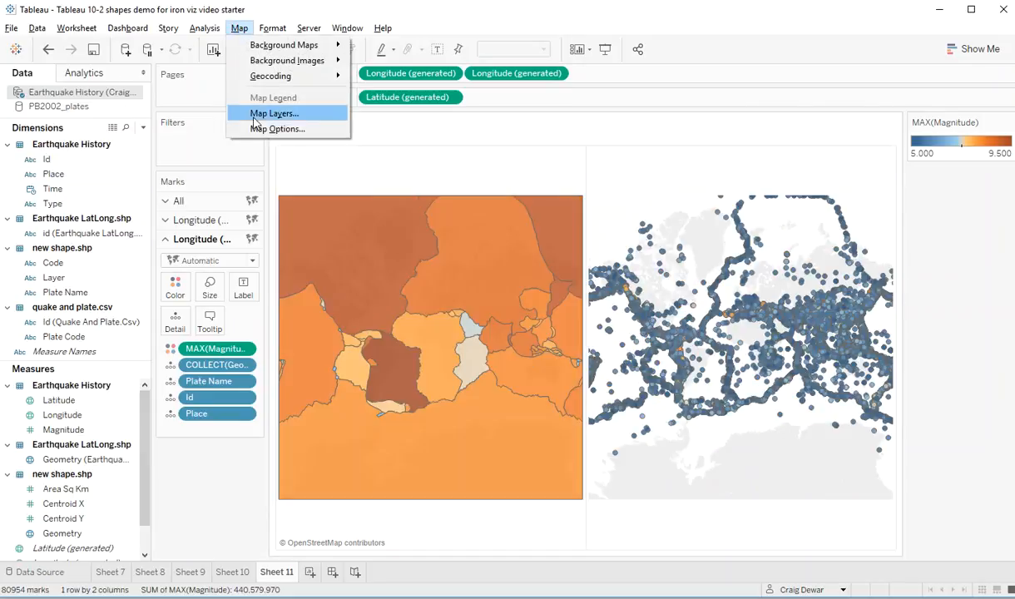
click(256, 113)
click(71, 121)
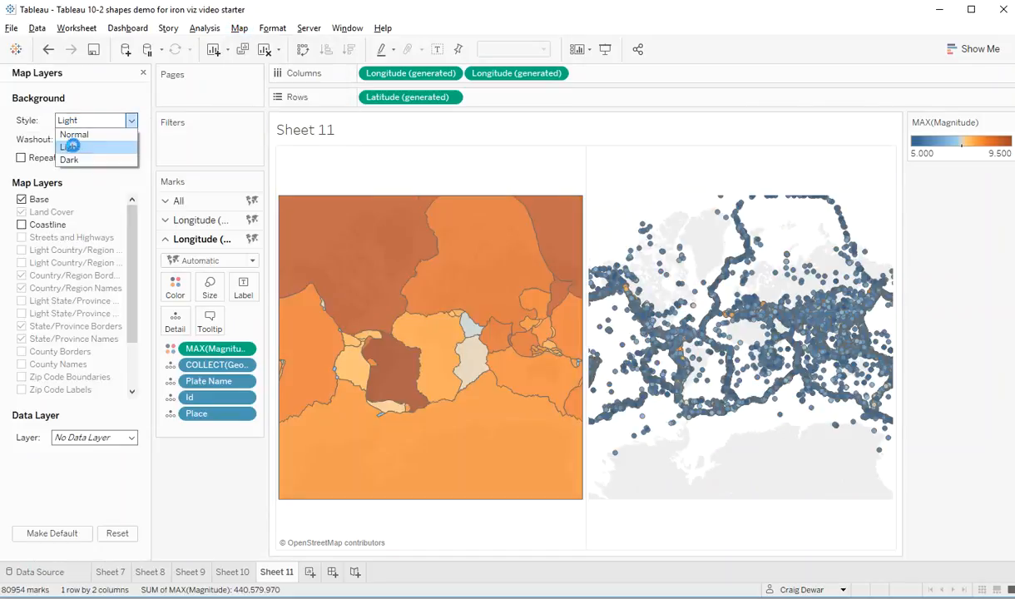
click(71, 156)
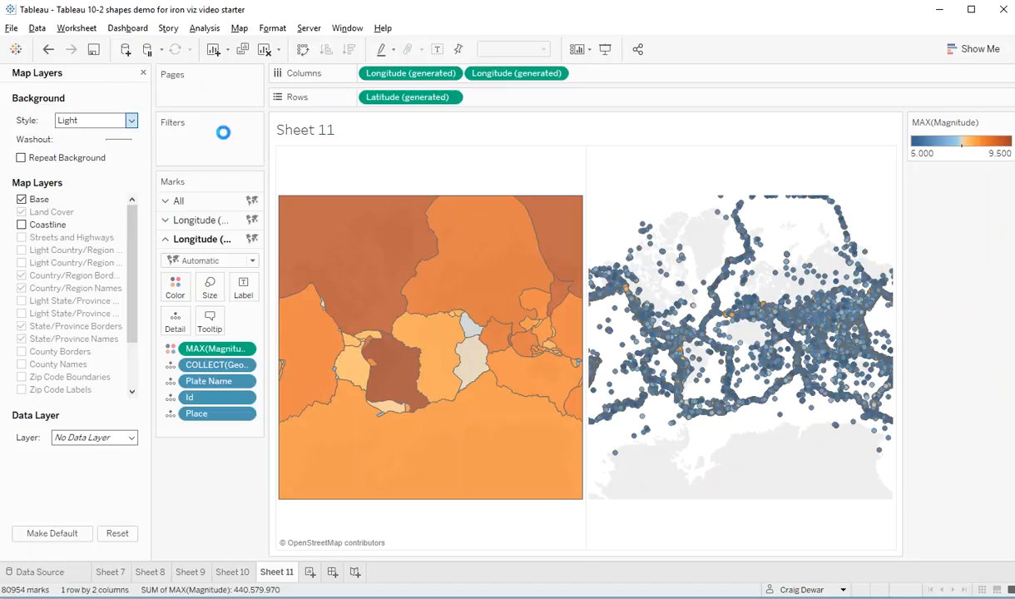
click(556, 74)
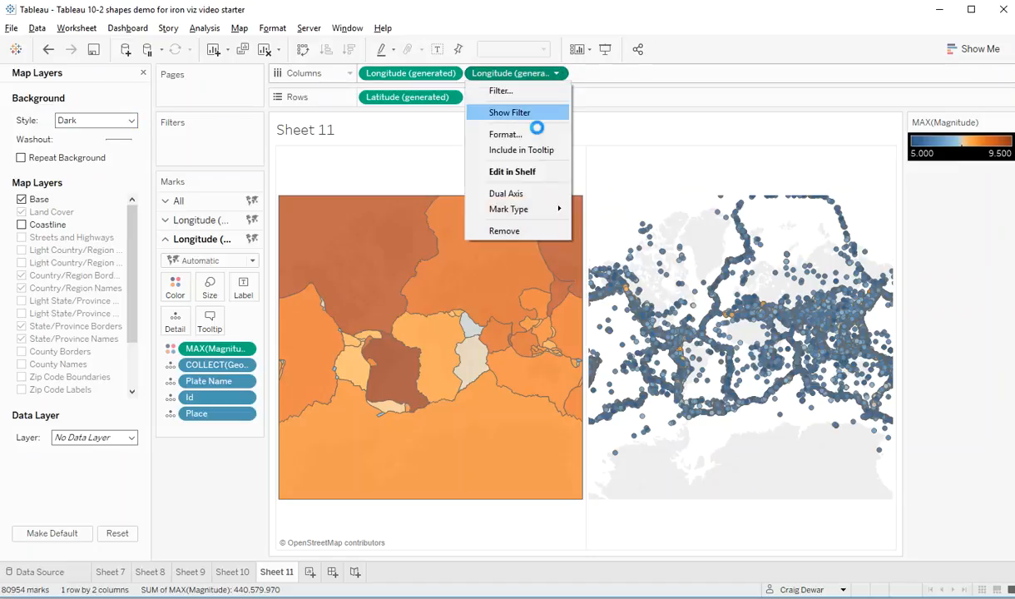
click(518, 192)
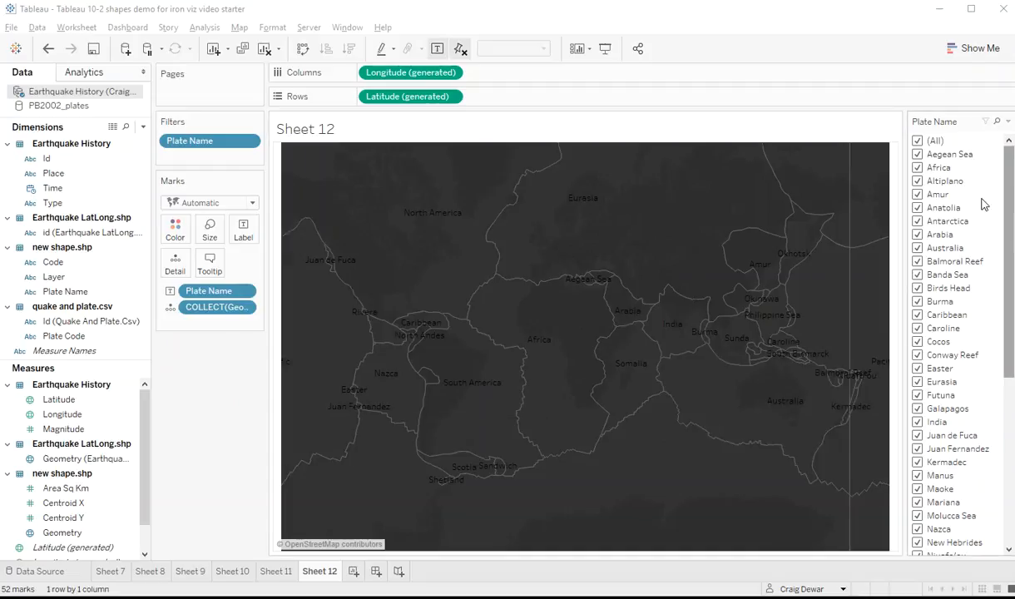
Exclude the Africa, Australia and Amur plates from the Sheet 12 map with the Plate Name filter
click(918, 169)
click(918, 248)
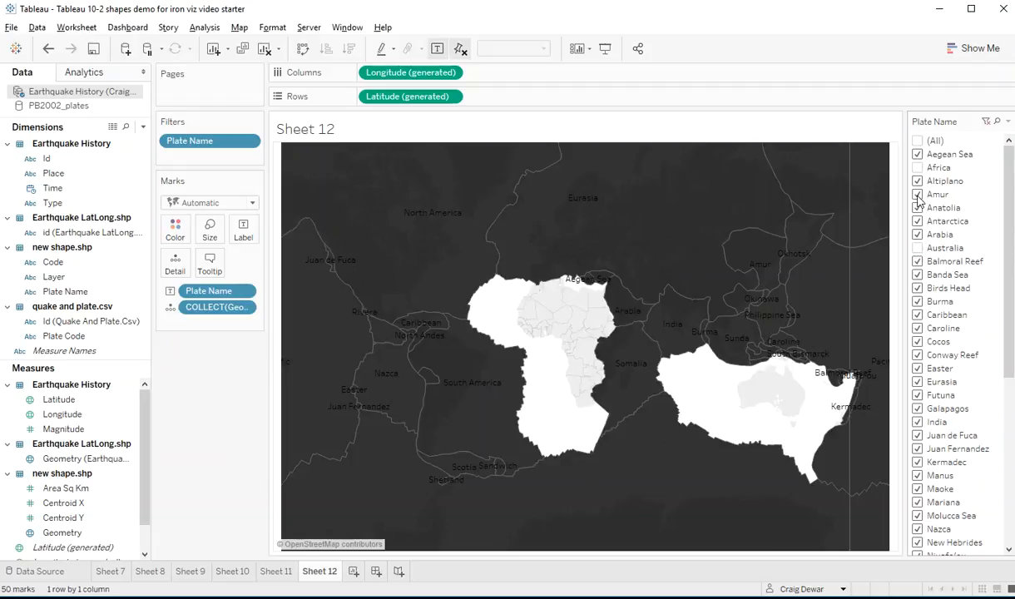
click(918, 196)
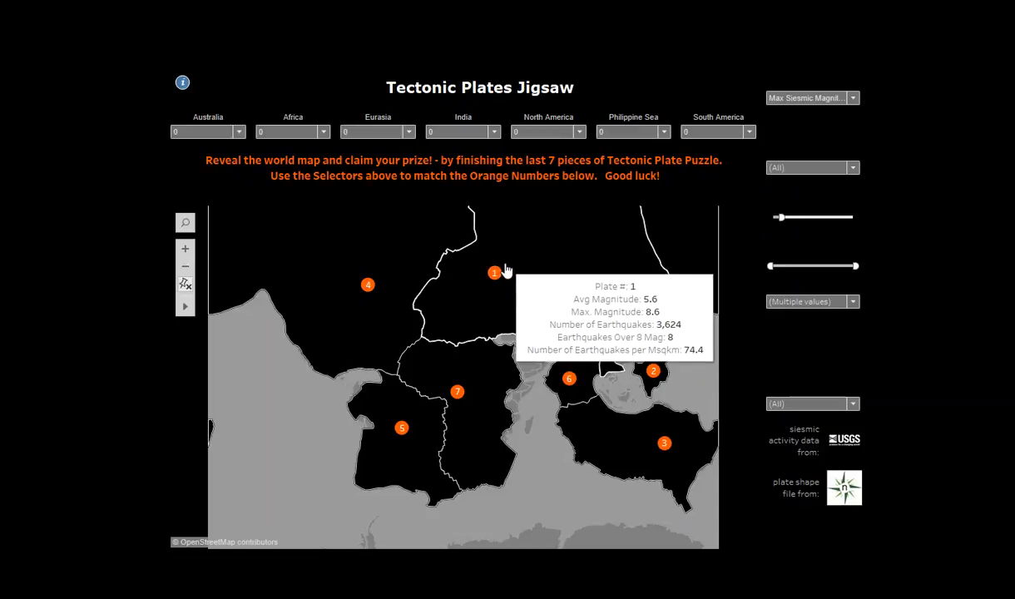
Match the Africa plate to number 7 in the Tectonic Plates Jigsaw dashboard
click(324, 132)
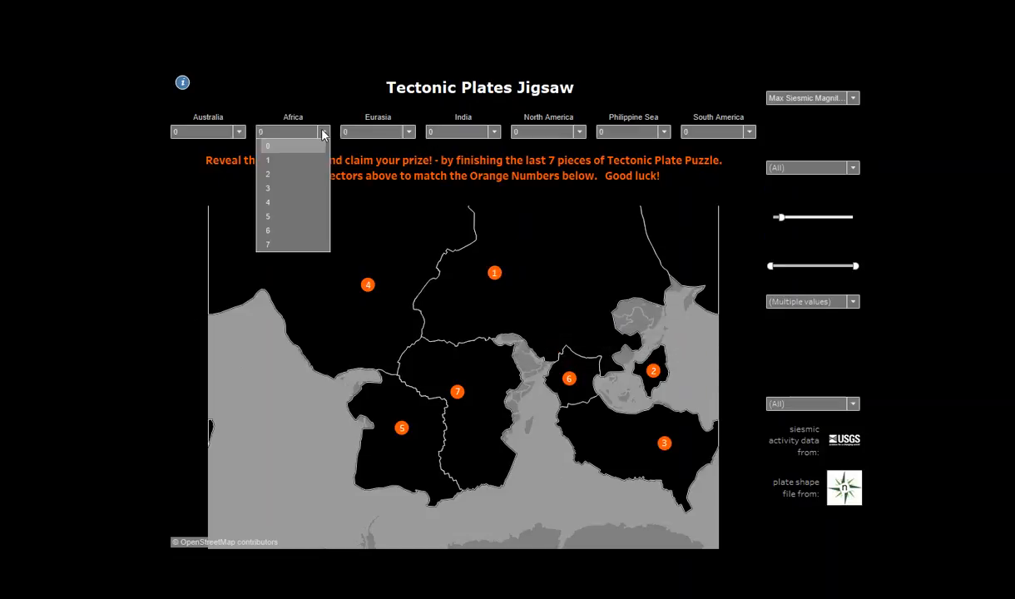
click(282, 245)
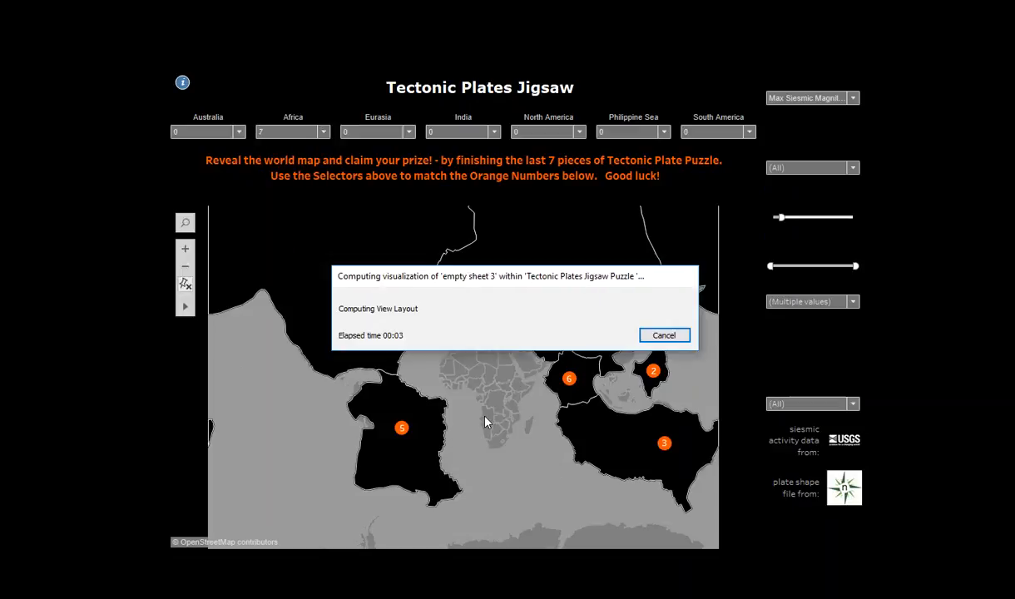
mouse_move(535, 314)
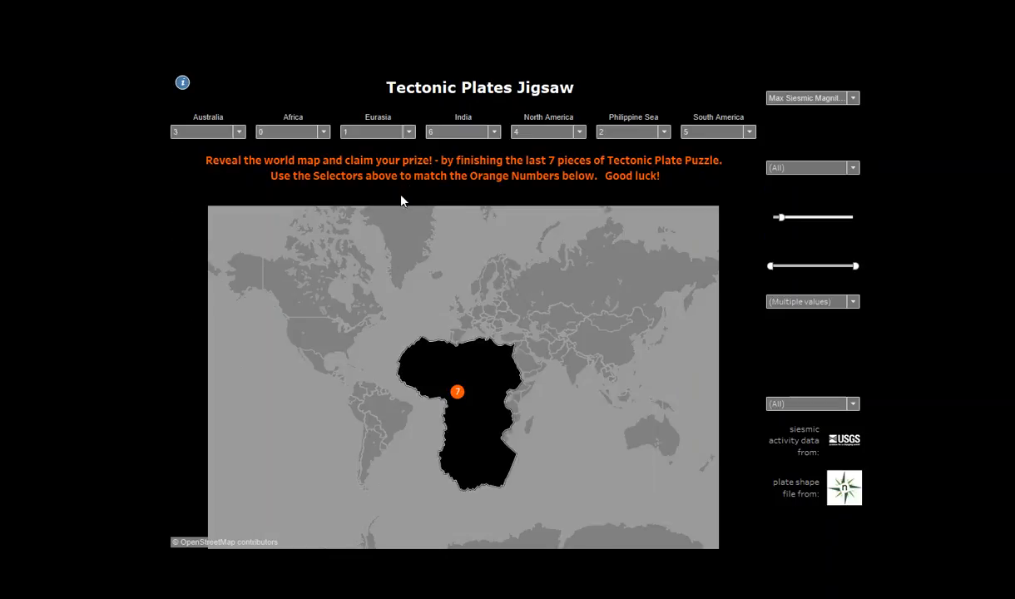
mouse_move(184, 83)
click(323, 133)
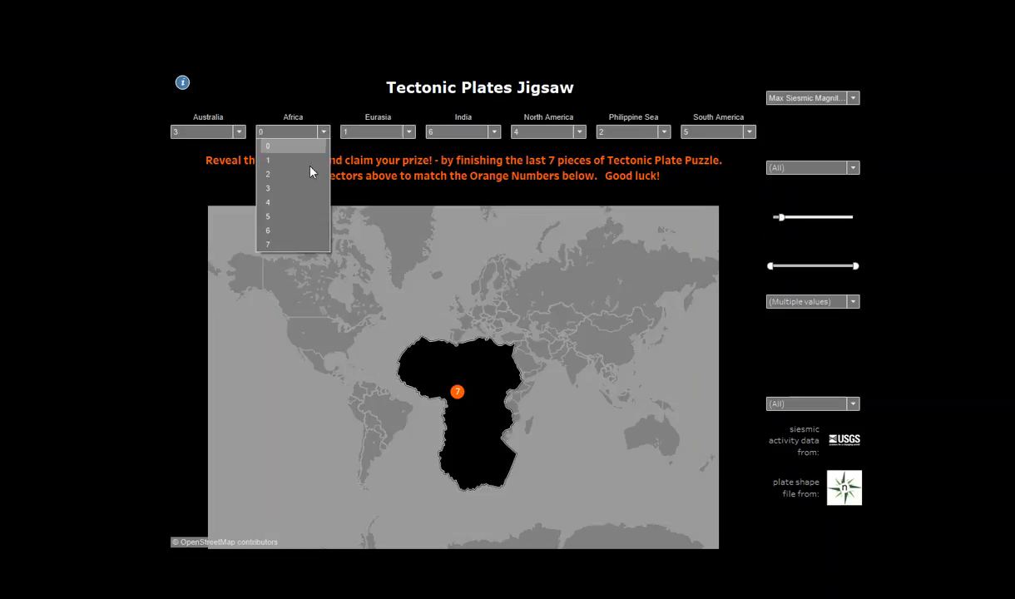
click(280, 245)
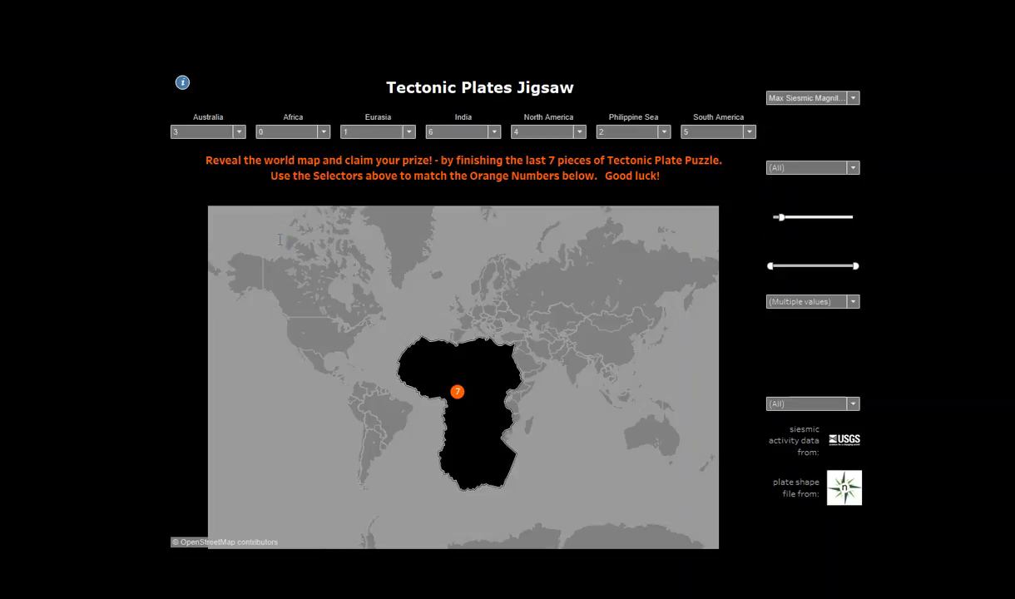